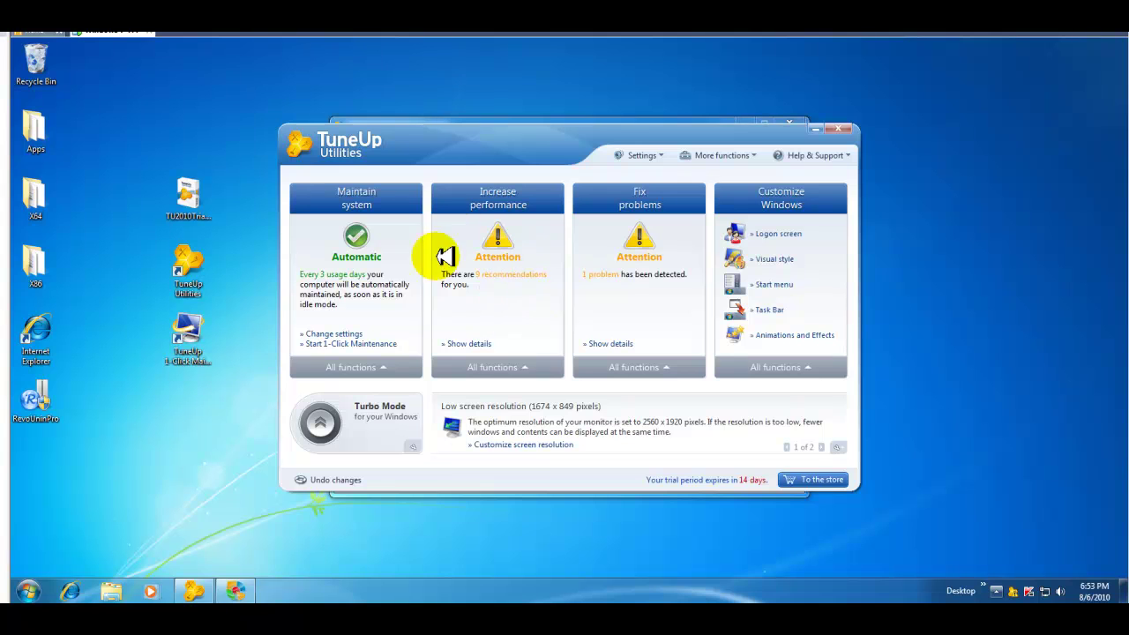
click(160, 230)
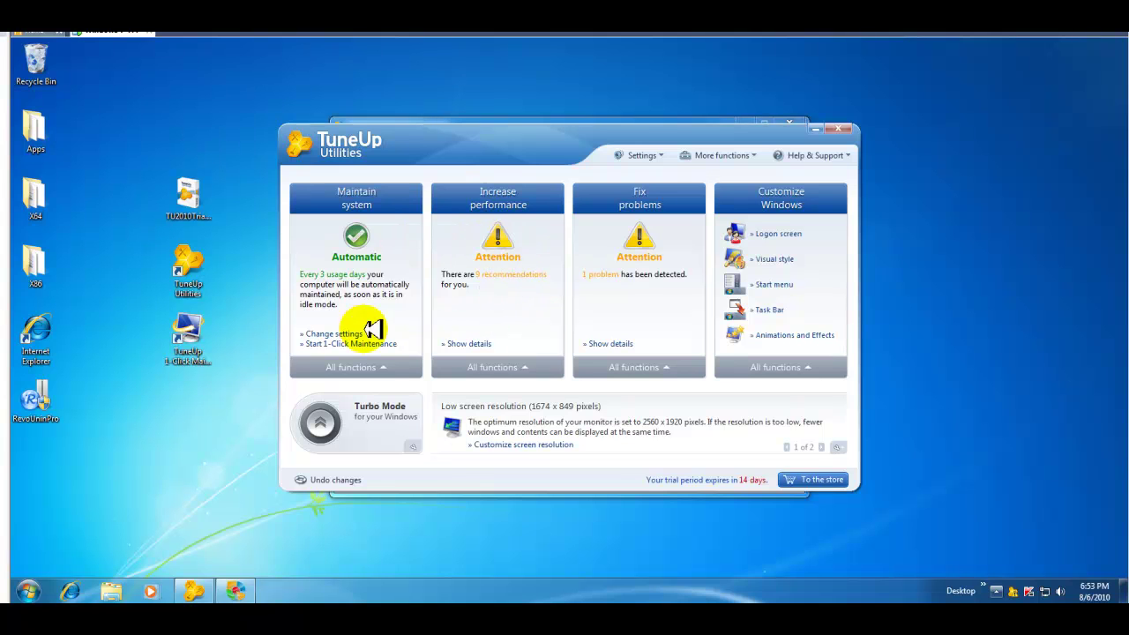
click(541, 130)
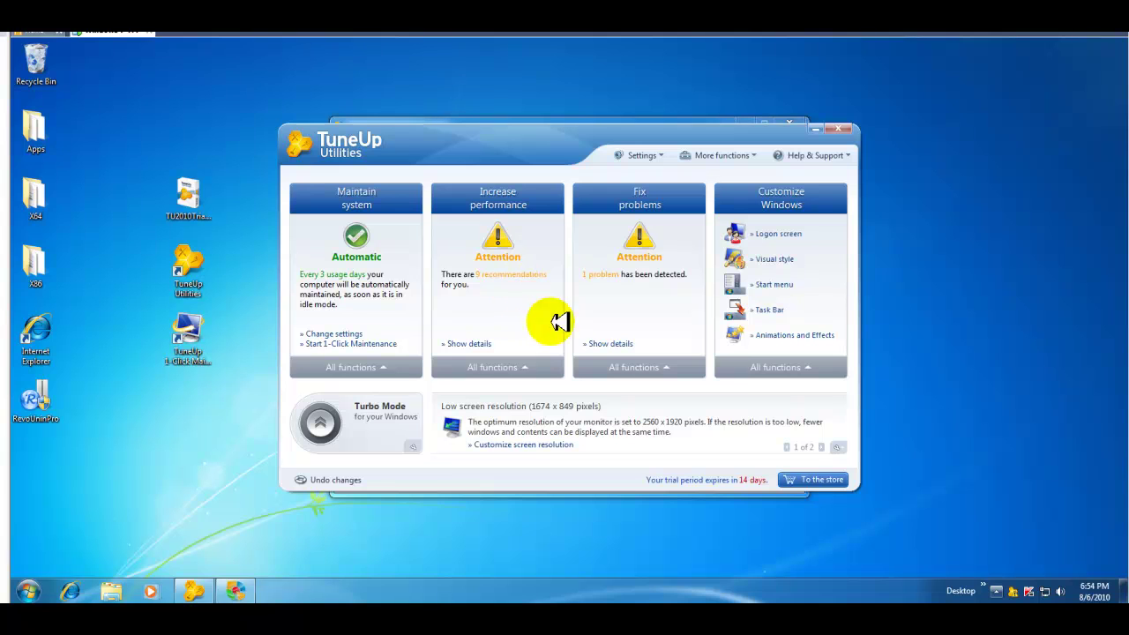
Step: Start the system startup and shutdown optimization and close the other window open behind the main one
click(366, 367)
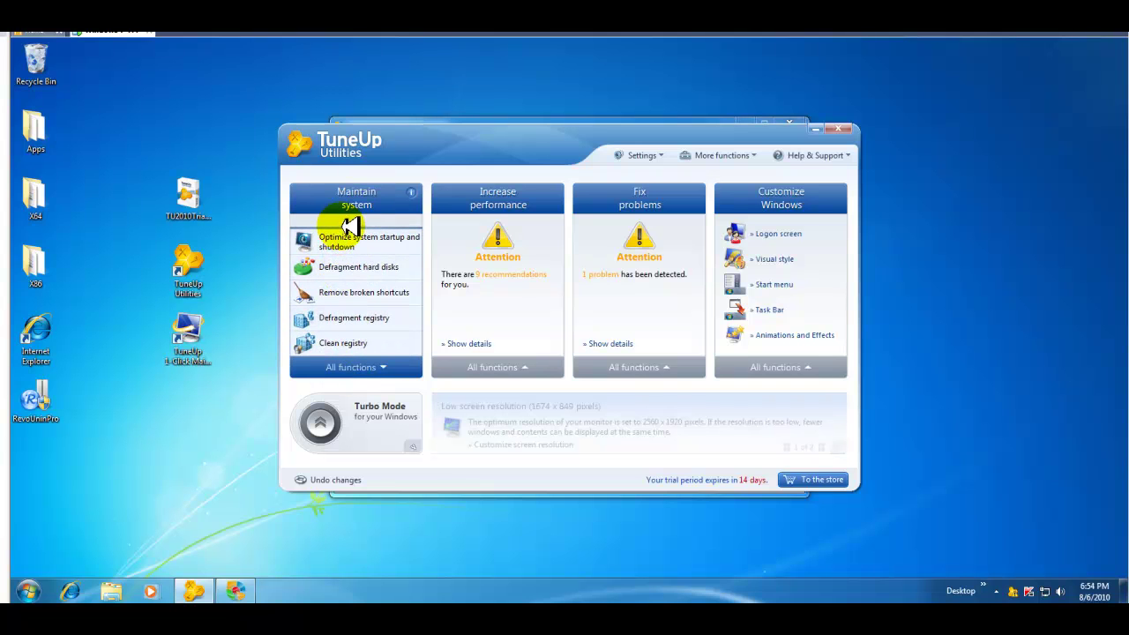
click(357, 242)
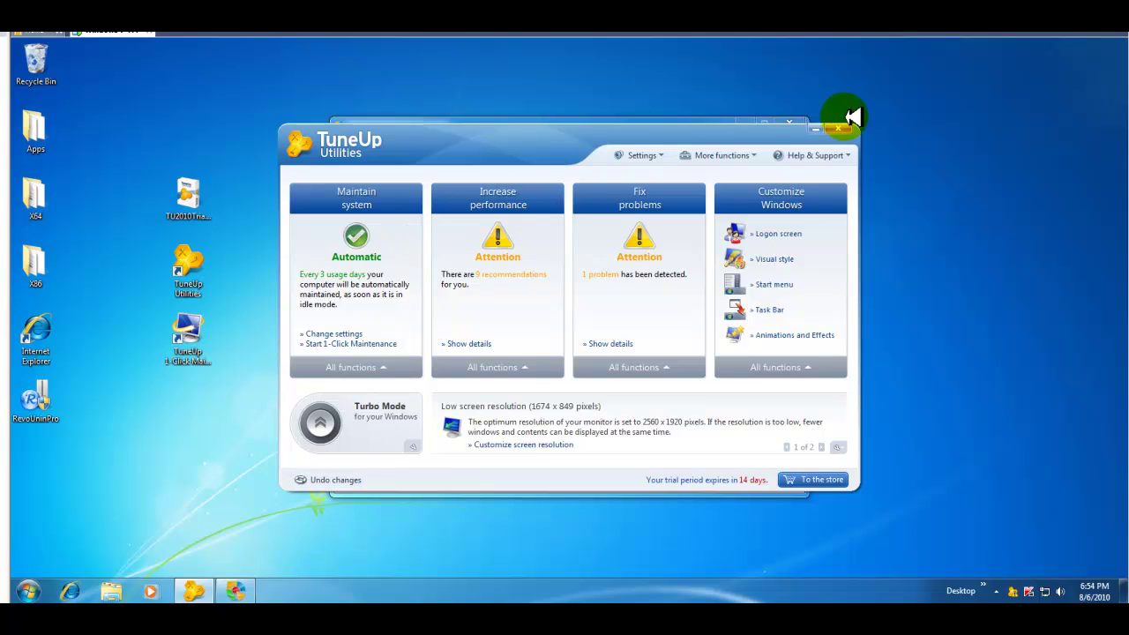
click(791, 119)
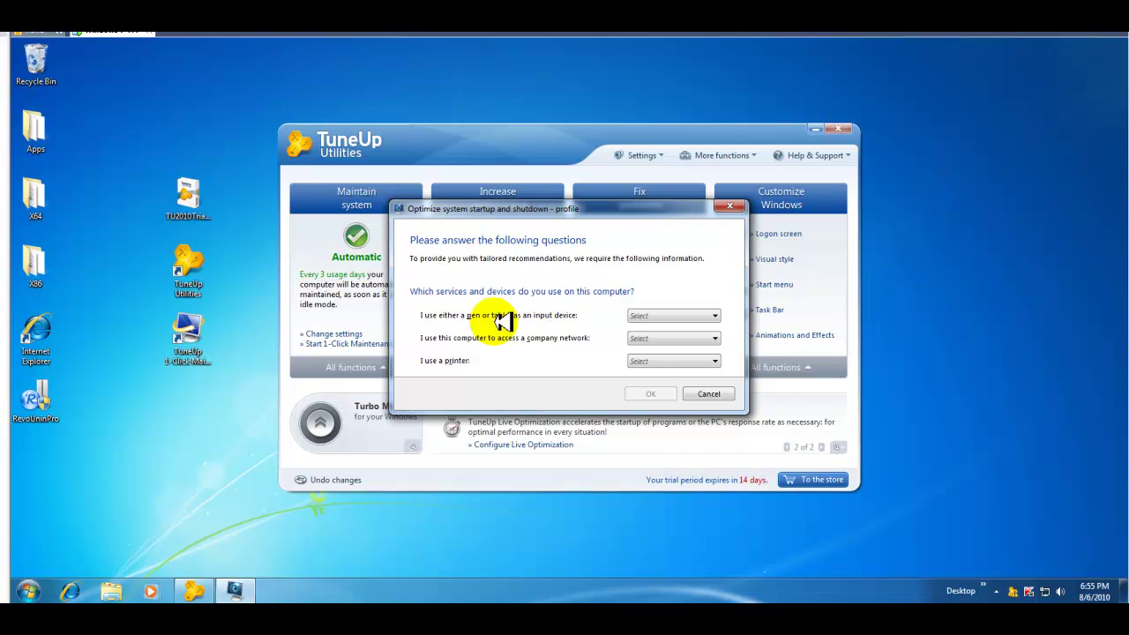
Step: Complete the startup optimization profile with No for pen or tablet input, No for company network access and Yes for printer
click(716, 316)
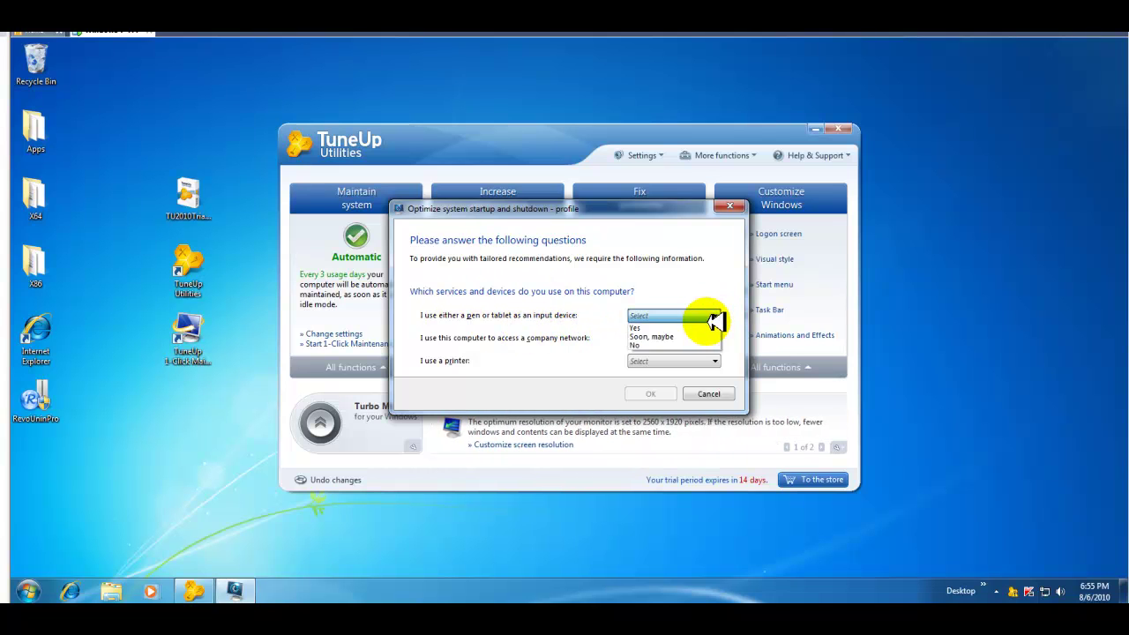
click(647, 343)
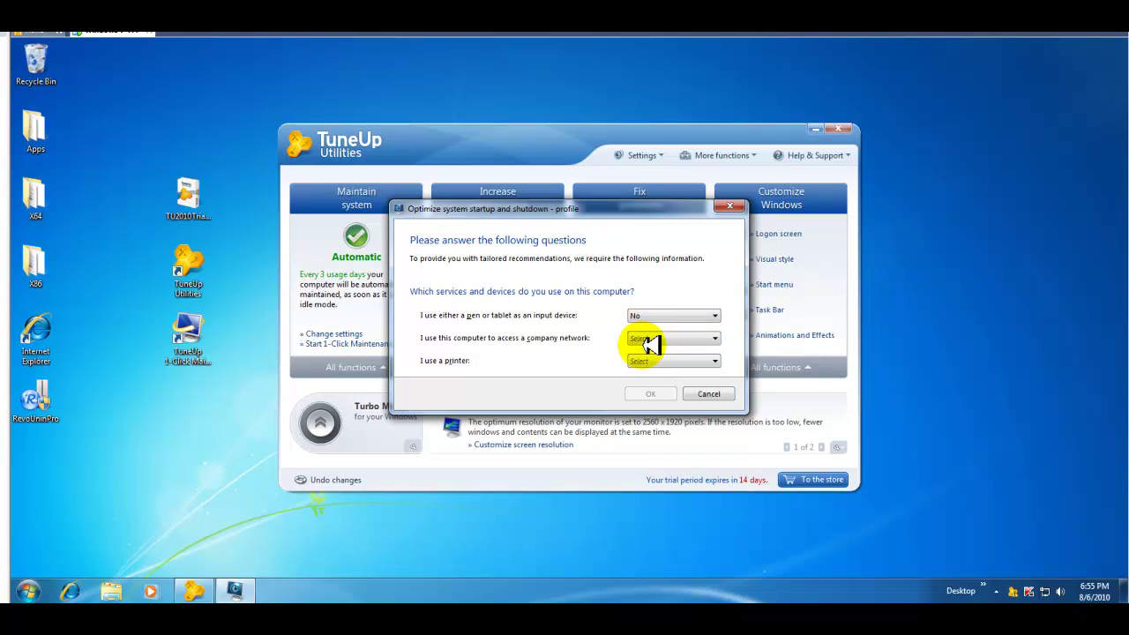
click(721, 336)
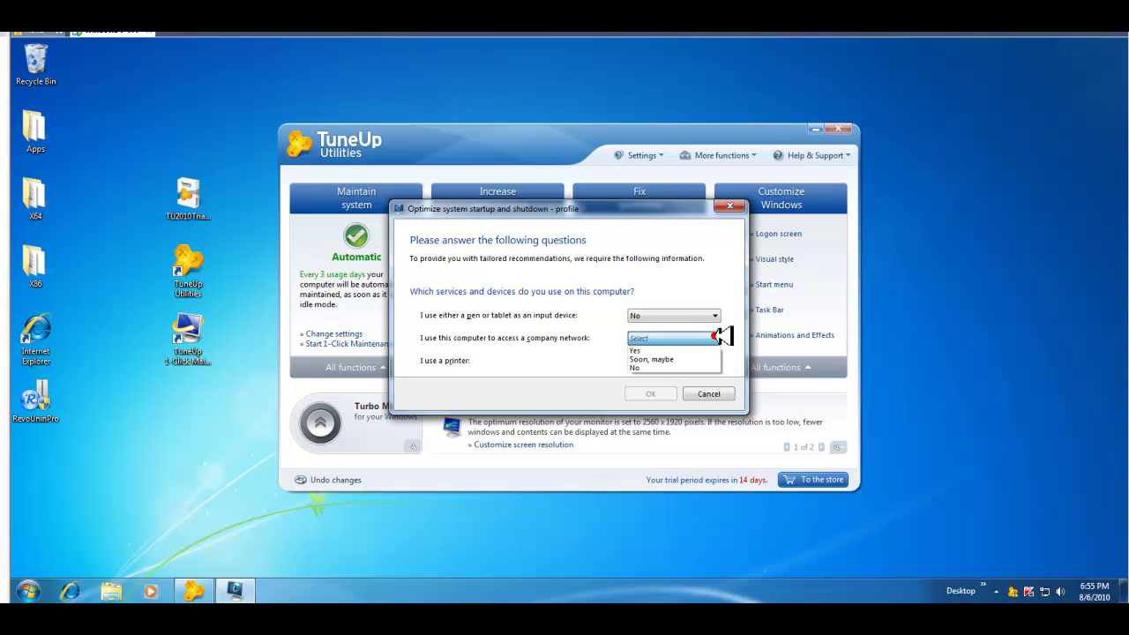
click(681, 368)
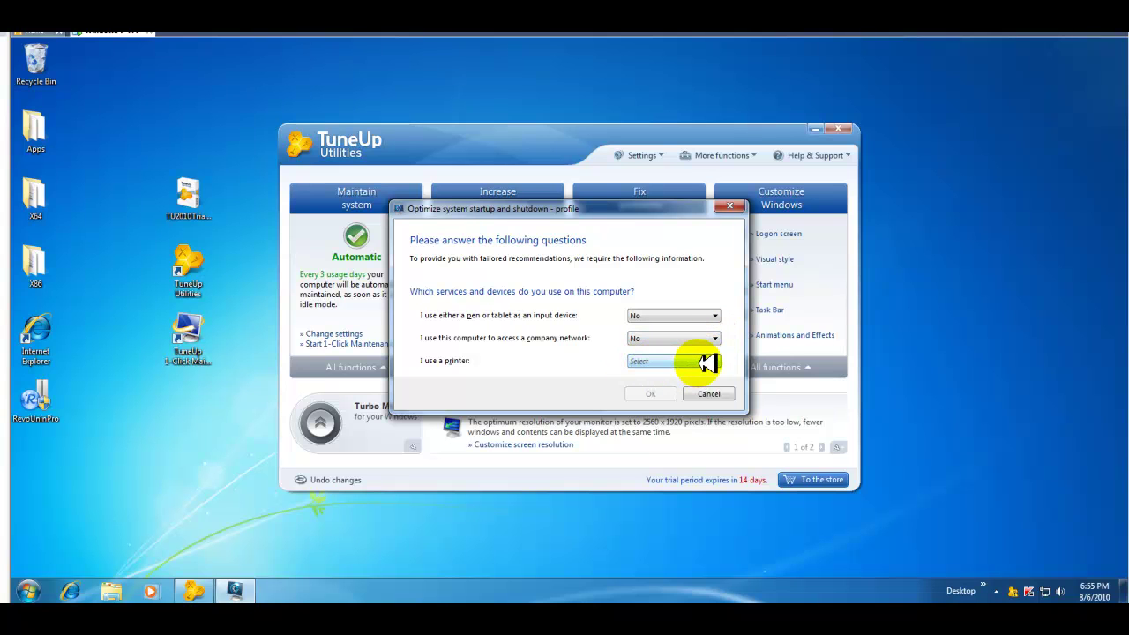
click(708, 363)
click(692, 374)
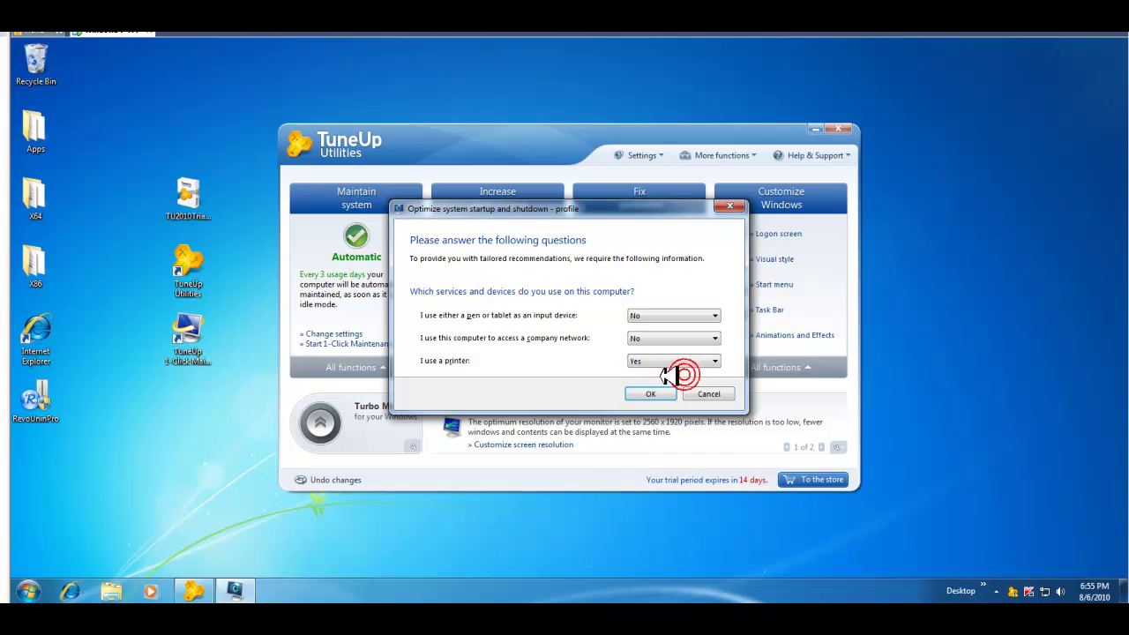
click(654, 393)
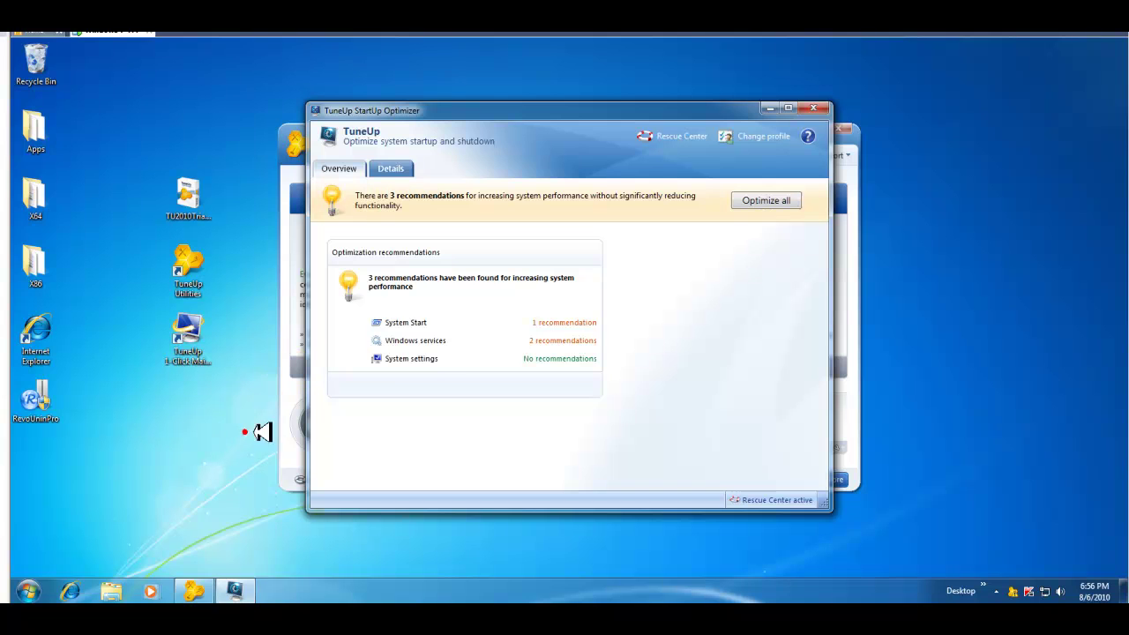
Step: Accept the recommendations for the usage data collection task, IKE and AuthIP IPsec Keying Modules and Secondary logon, then close the optimizer
click(580, 323)
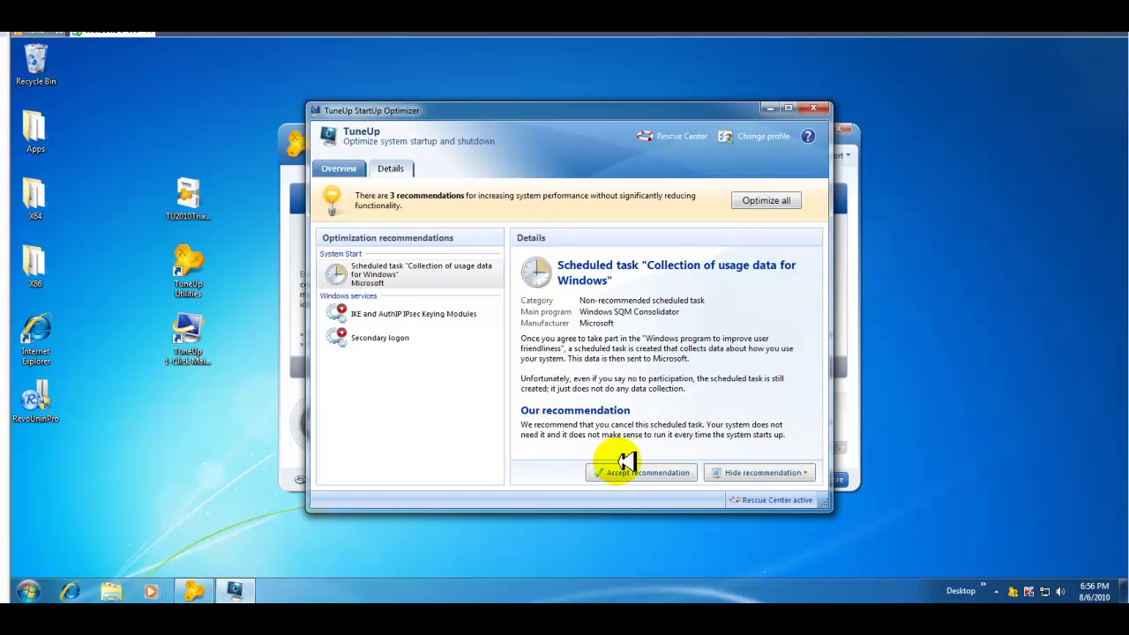
click(648, 473)
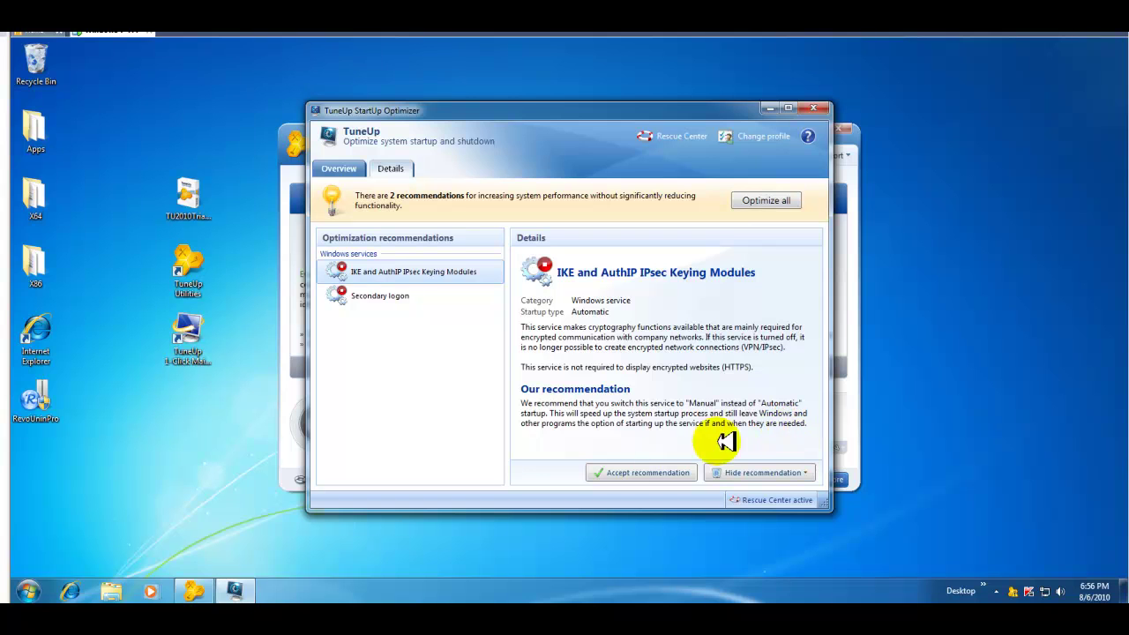
click(628, 471)
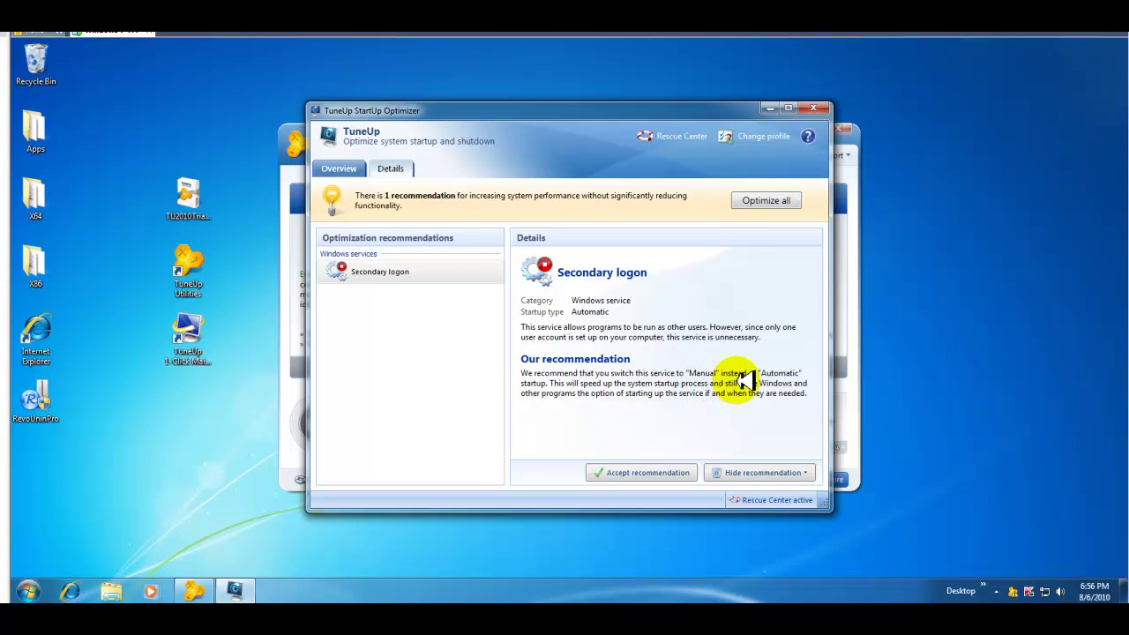
click(642, 470)
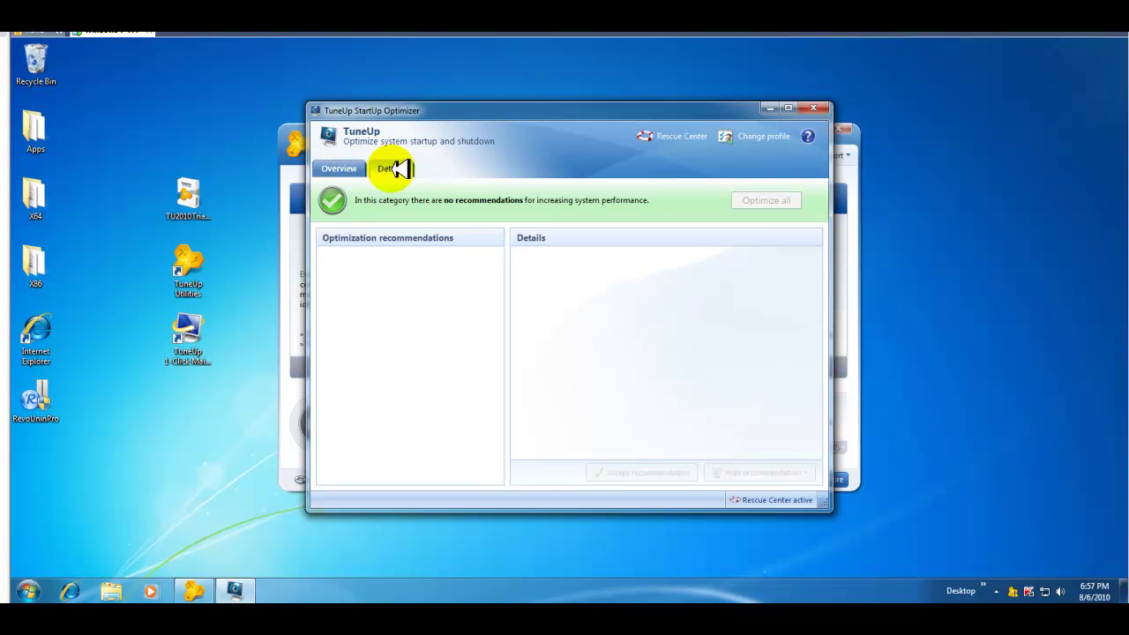
click(333, 169)
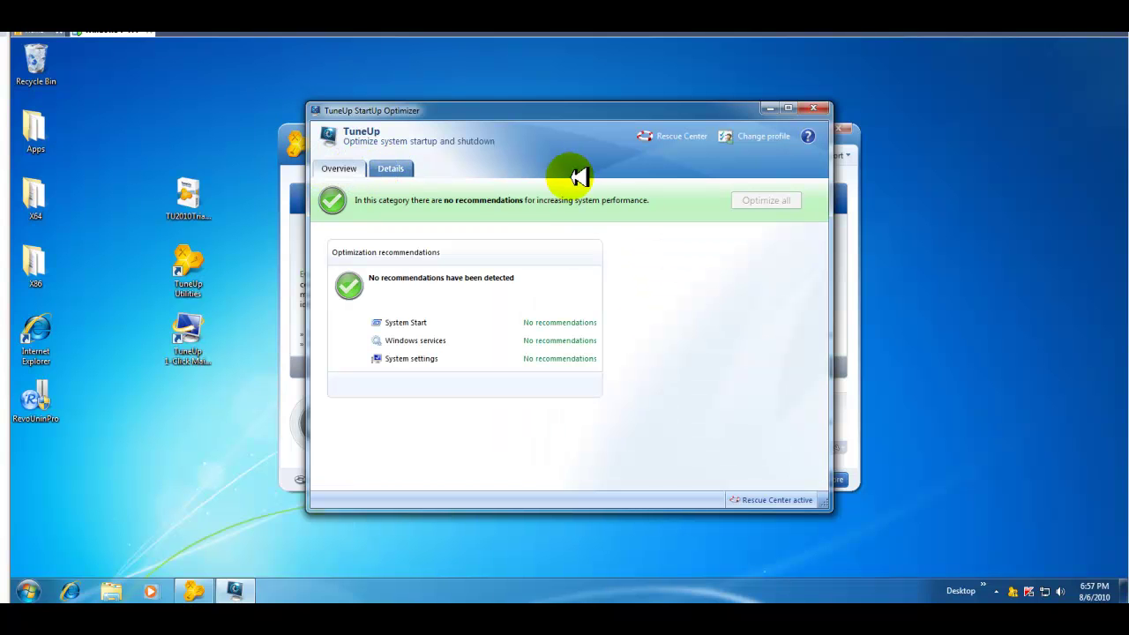
click(813, 107)
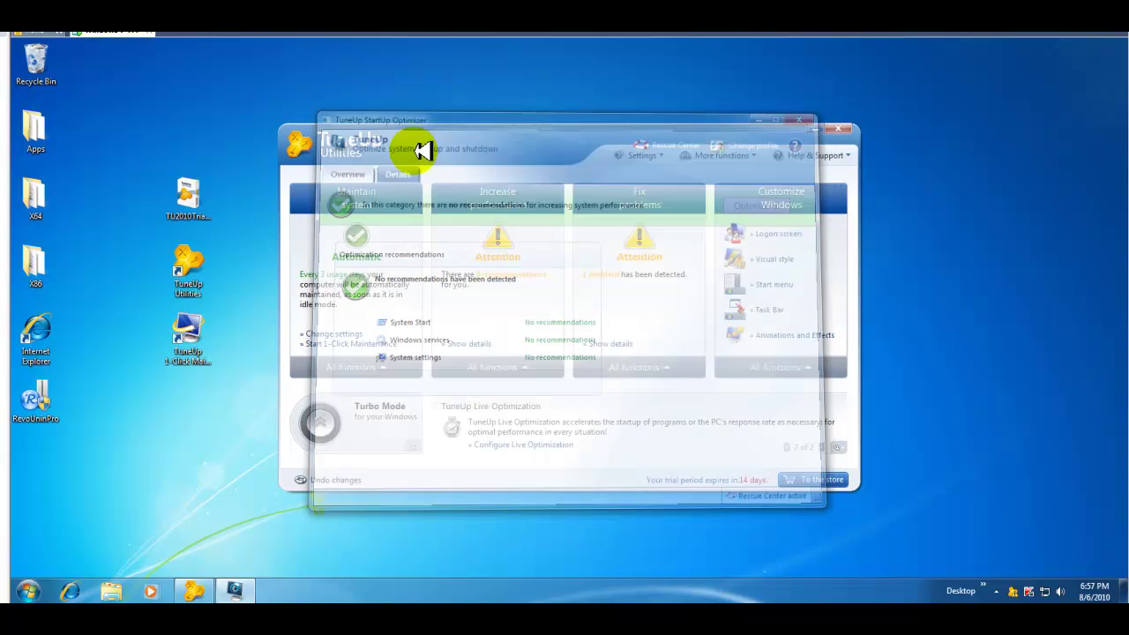
Step: Run a complete scan with the registry cleaning function and display the problems
click(372, 369)
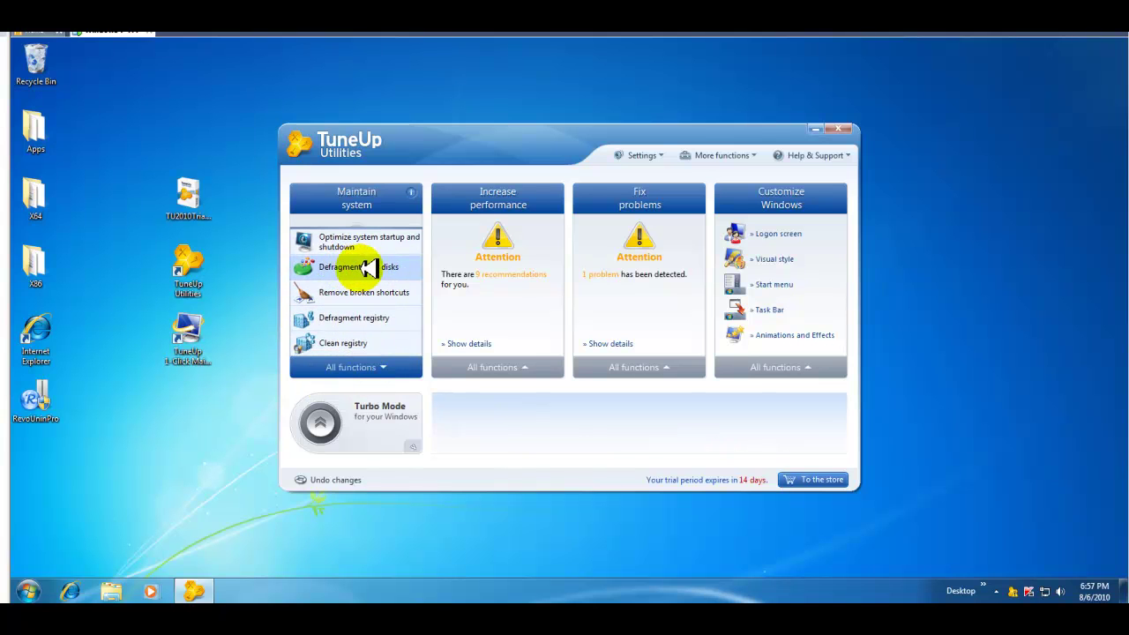
click(357, 348)
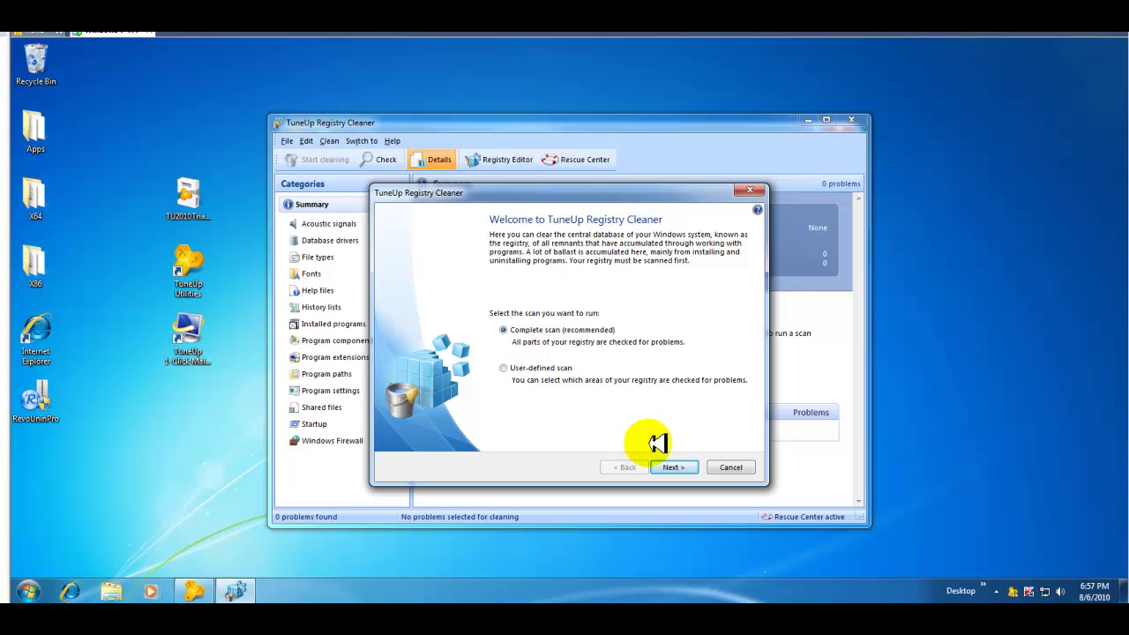
click(675, 466)
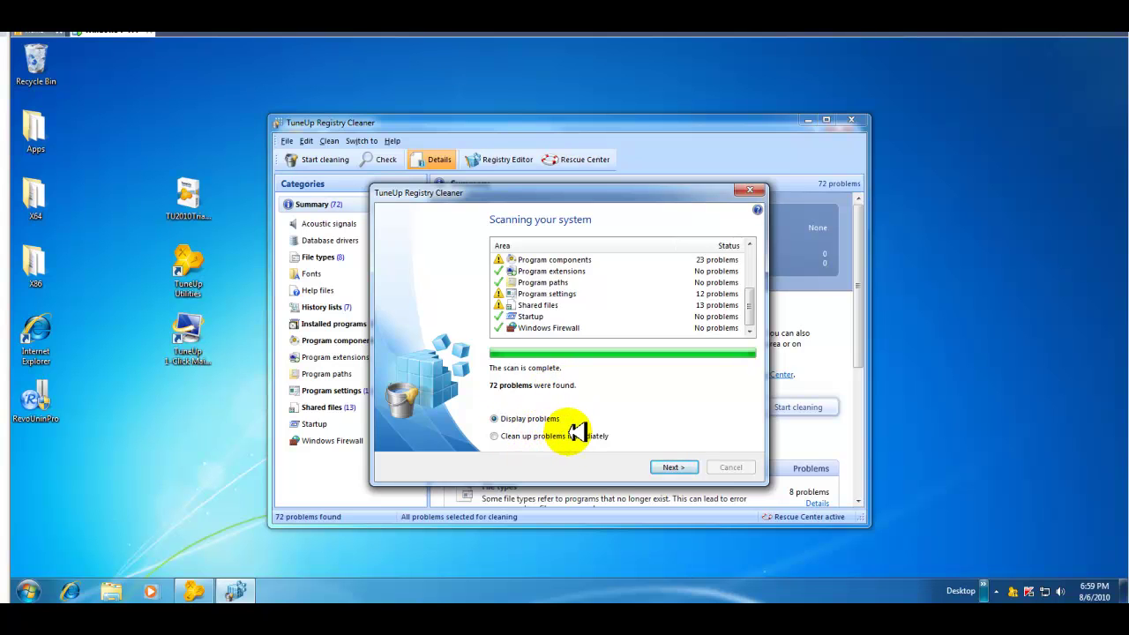
click(672, 468)
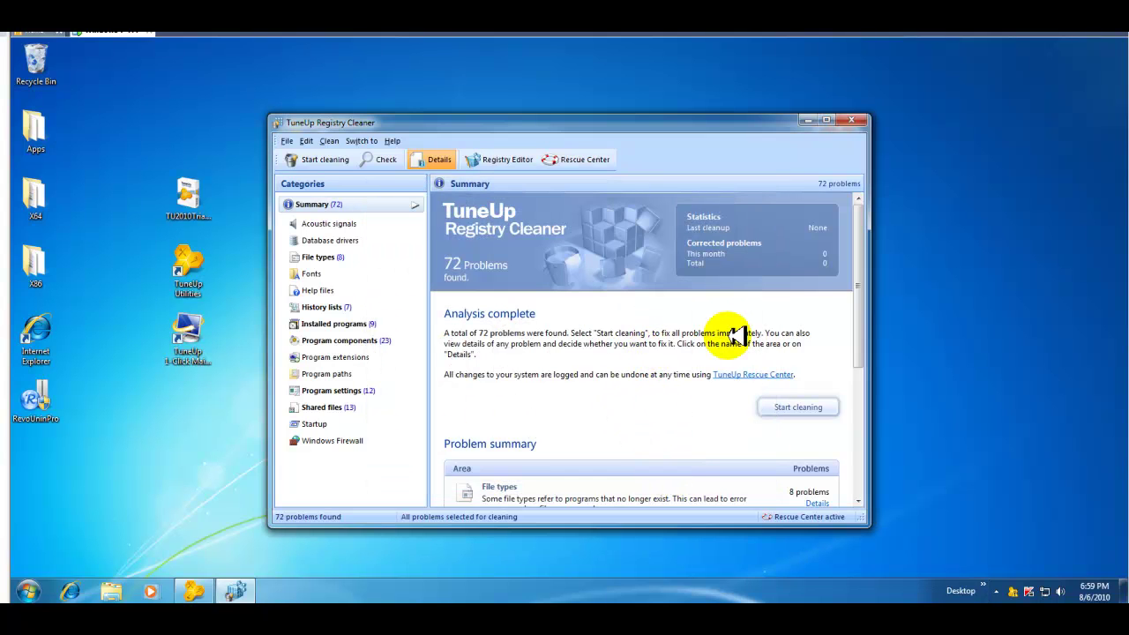
Step: Review the registry problem summary and examine the details of the Program components entries
drag(860, 261, 858, 391)
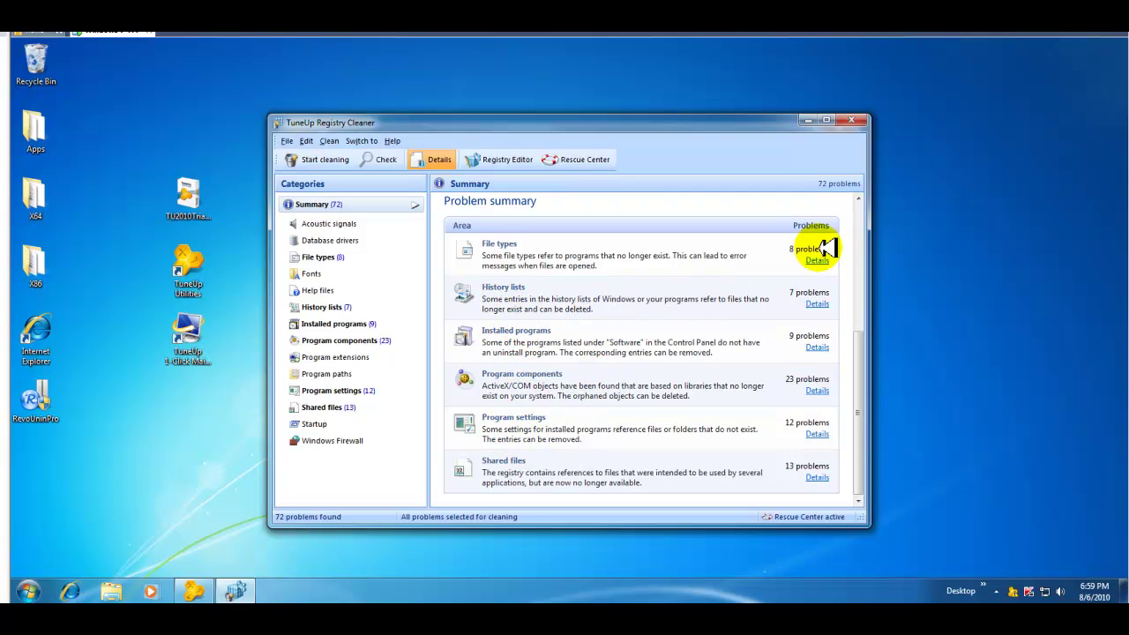
click(817, 390)
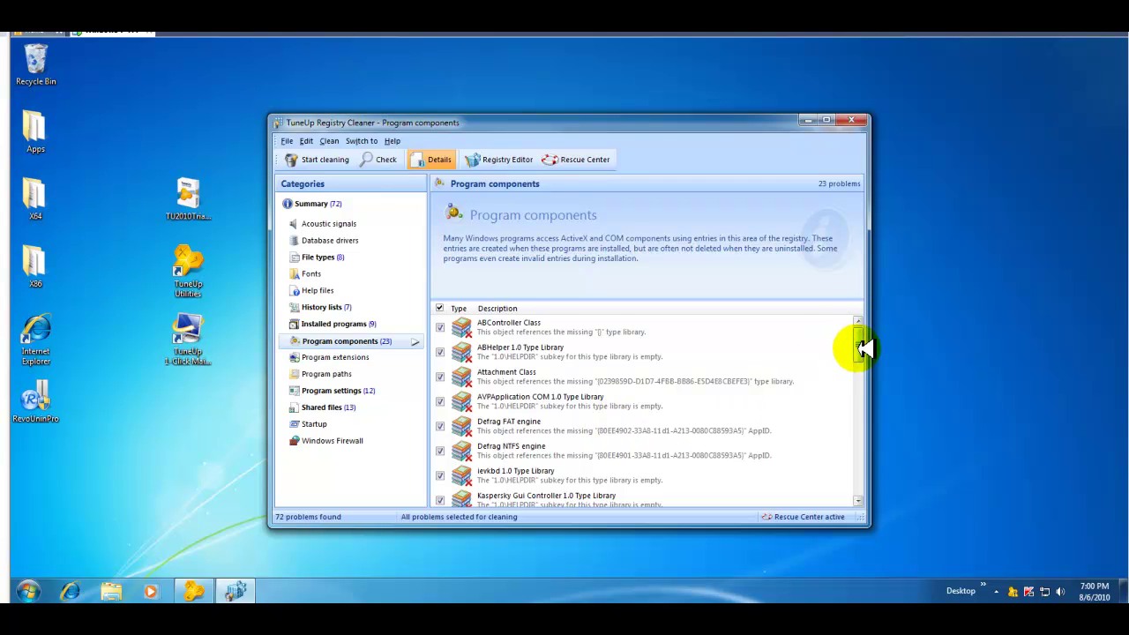
mouse_move(858, 358)
mouse_down()
mouse_move(862, 470)
mouse_move(863, 335)
mouse_up()
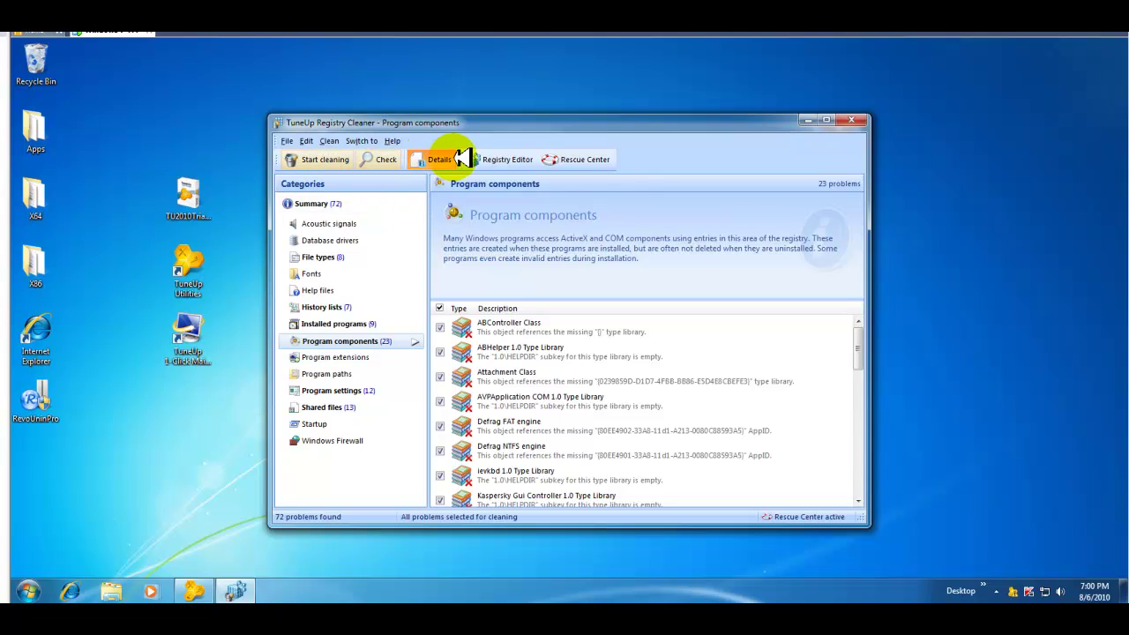
Step: Clean all selected registry problems from the summary, finish the cleaning wizard and close the registry cleaner
click(331, 160)
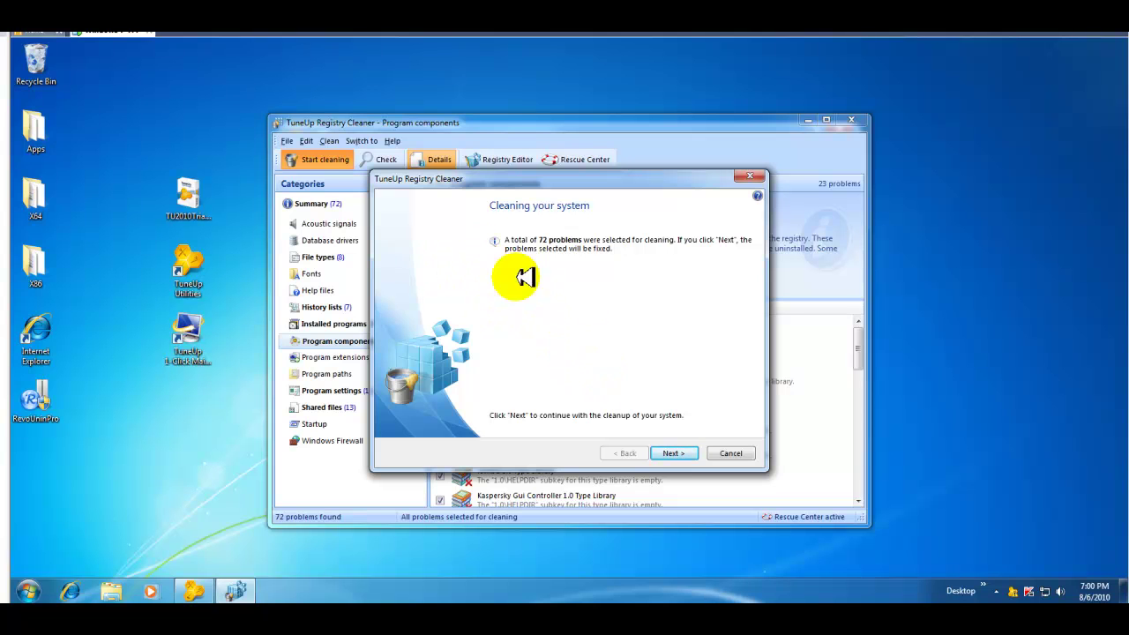
click(737, 454)
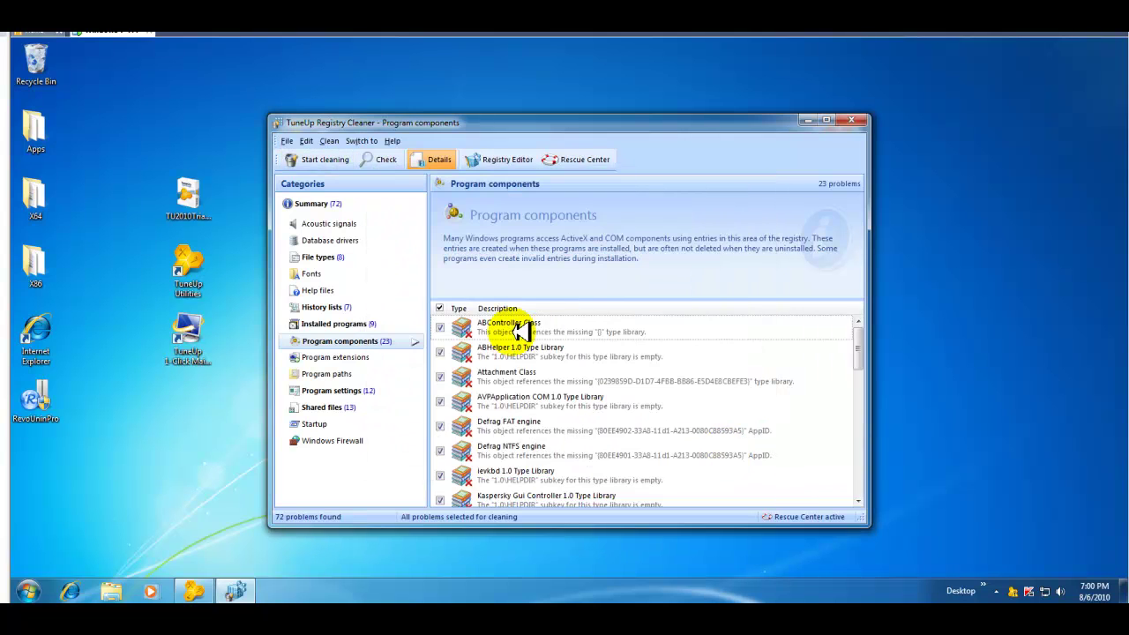
click(305, 204)
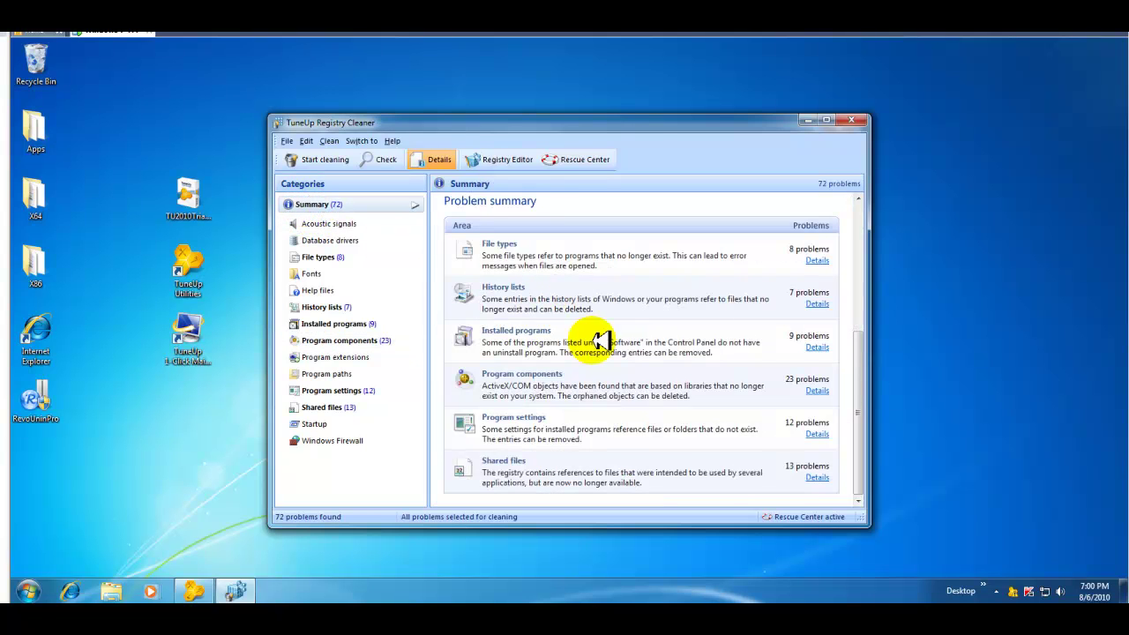
click(310, 160)
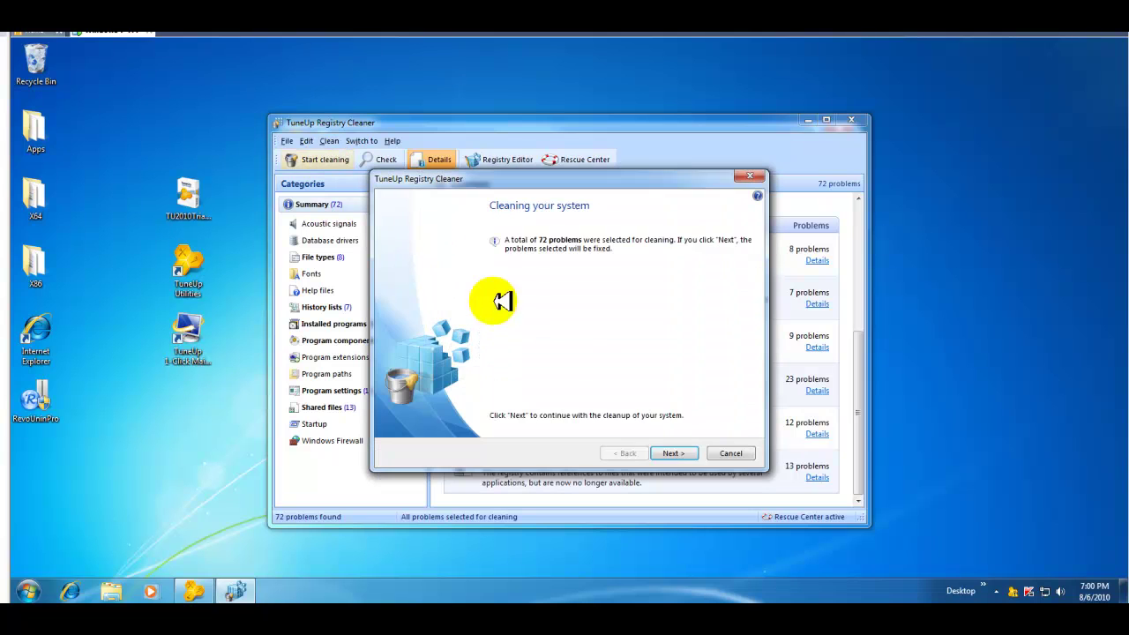
click(674, 452)
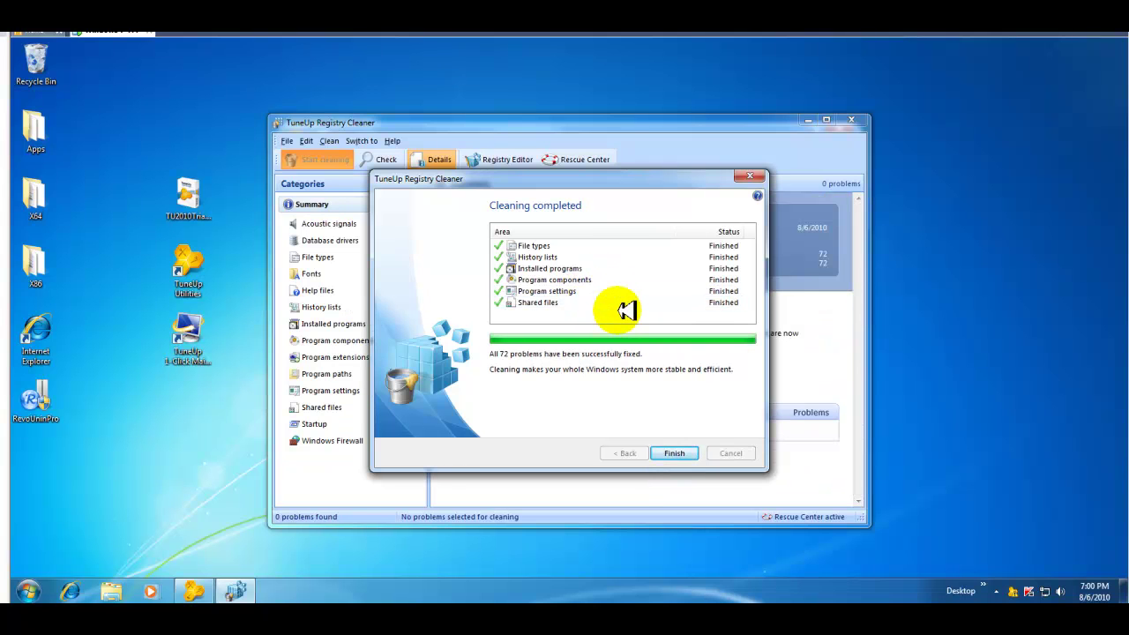
click(675, 453)
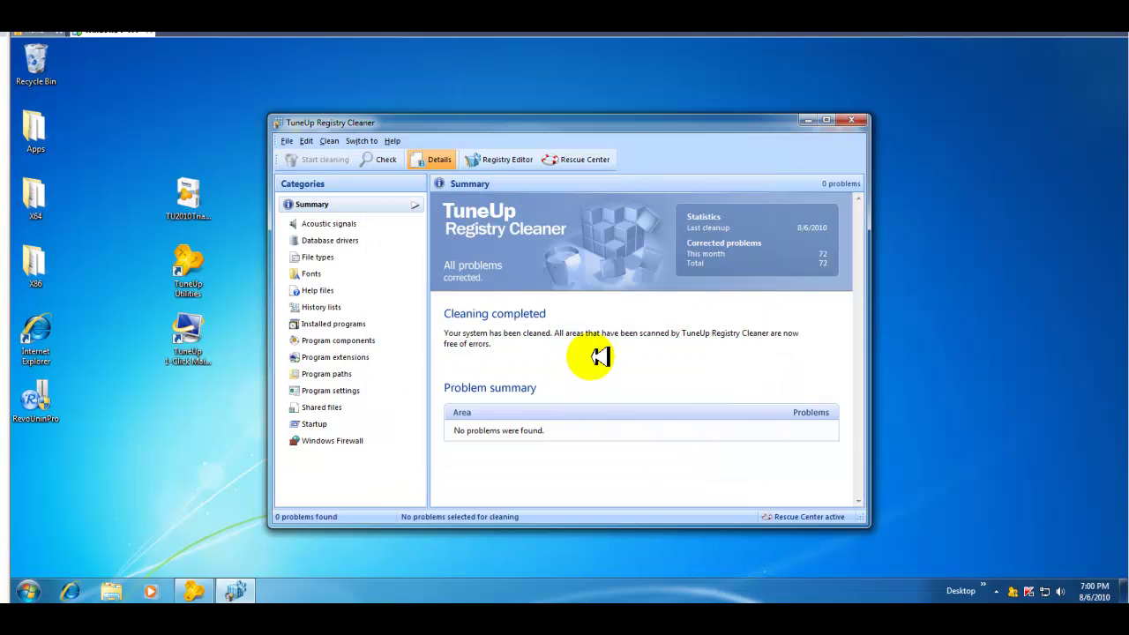
click(857, 118)
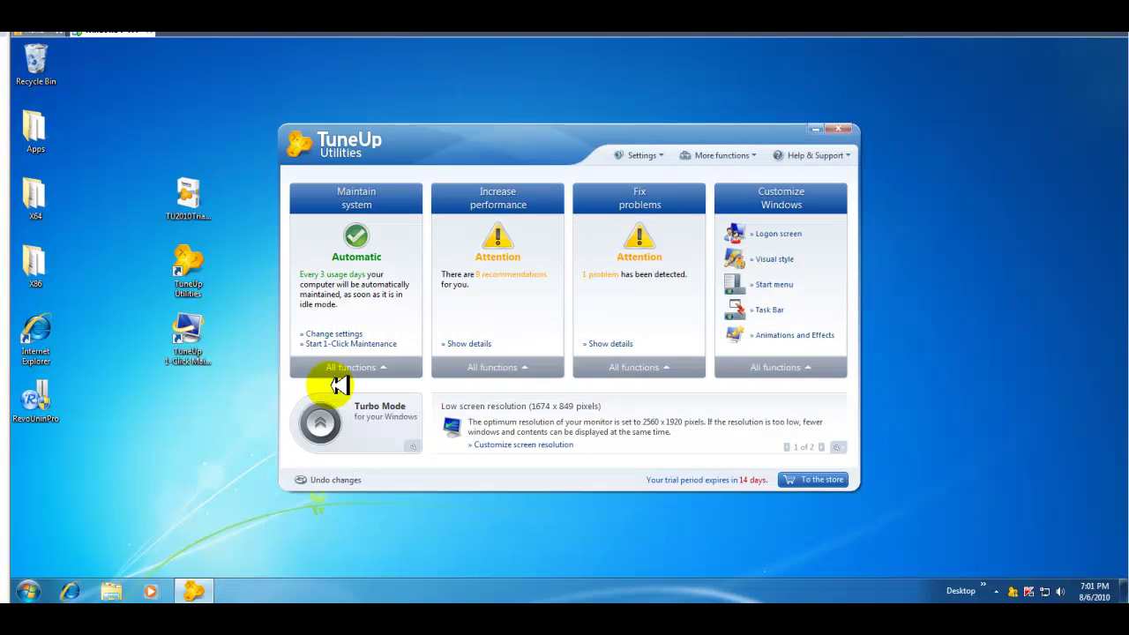
Step: Start the registry defragmentation and run its analysis, accepting the notice about closing other programs
click(355, 365)
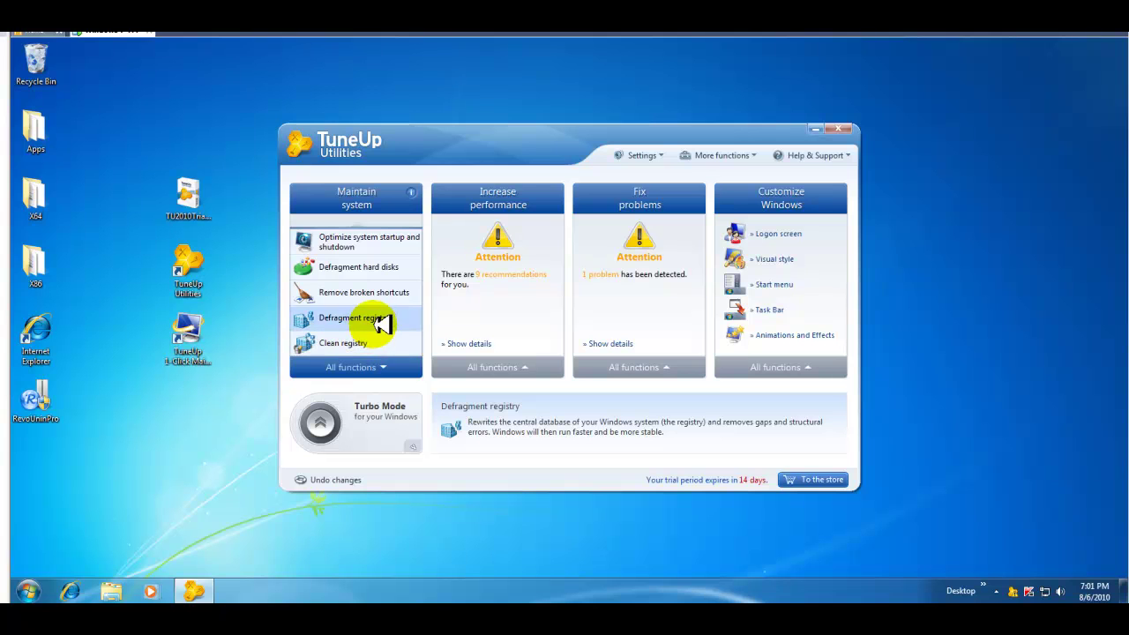
click(384, 322)
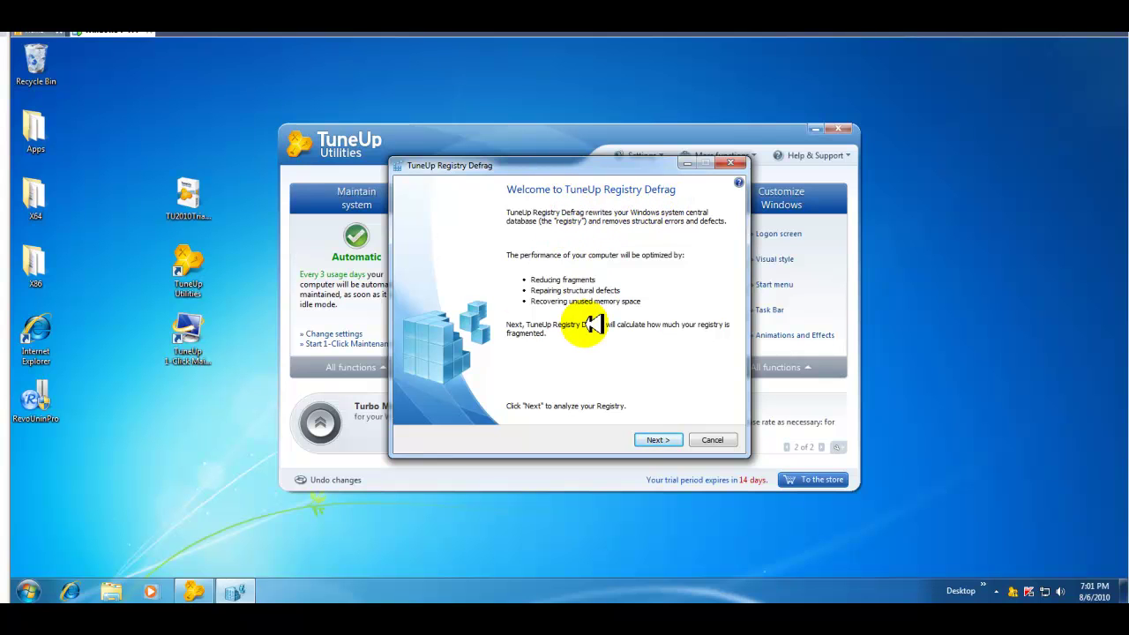
click(653, 438)
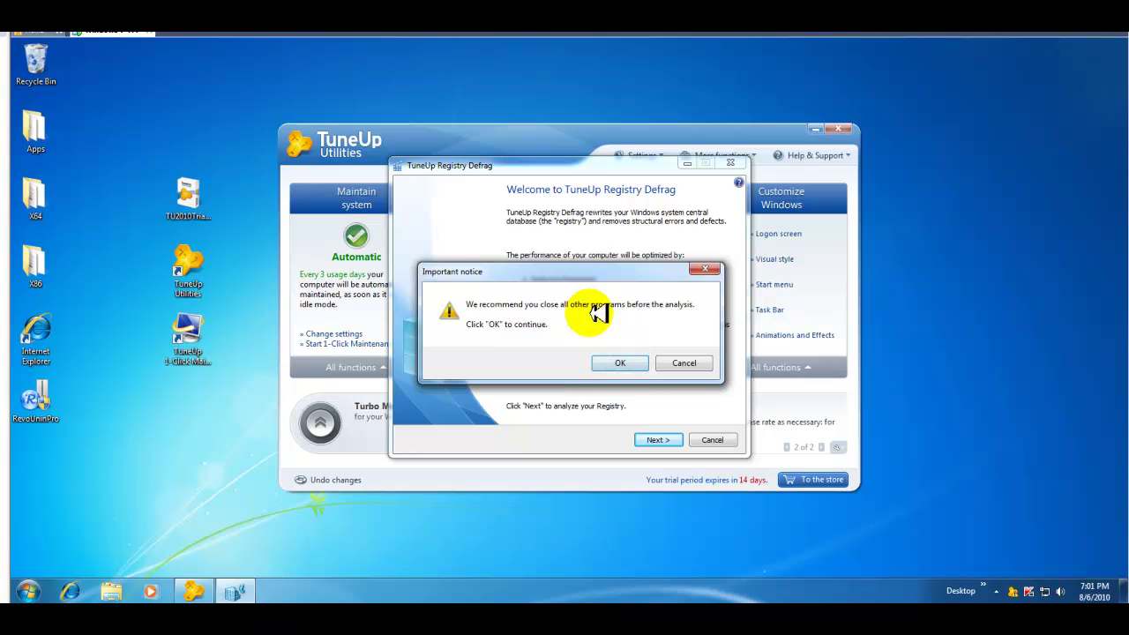
click(622, 361)
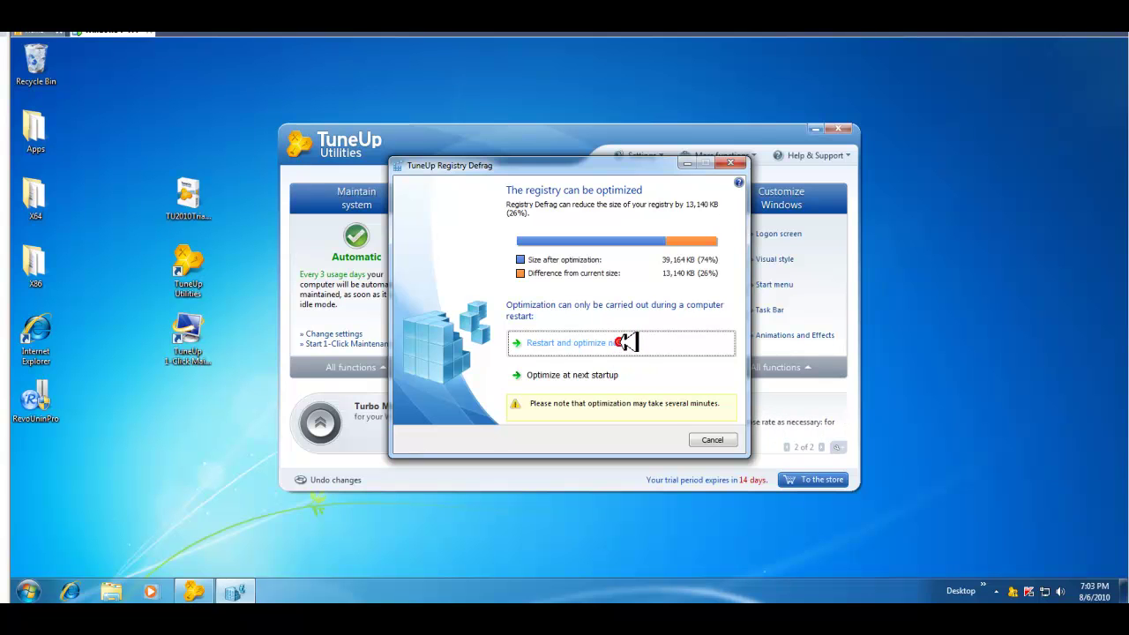
Step: Restart the computer immediately to run the registry optimization, and acknowledge the optimization report after startup
click(627, 342)
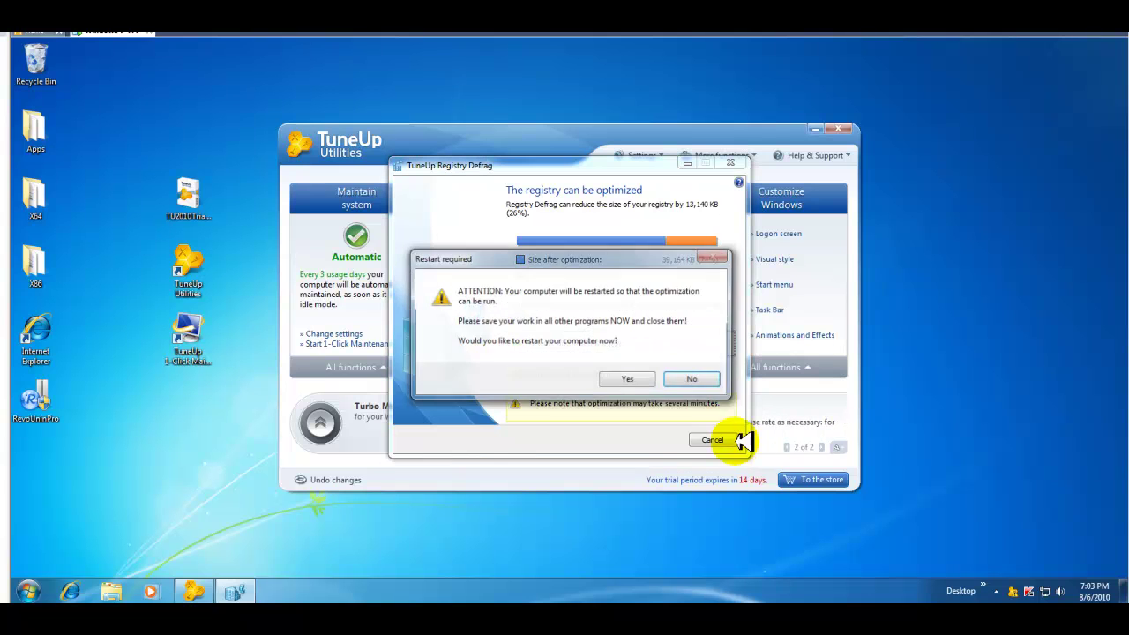
click(628, 379)
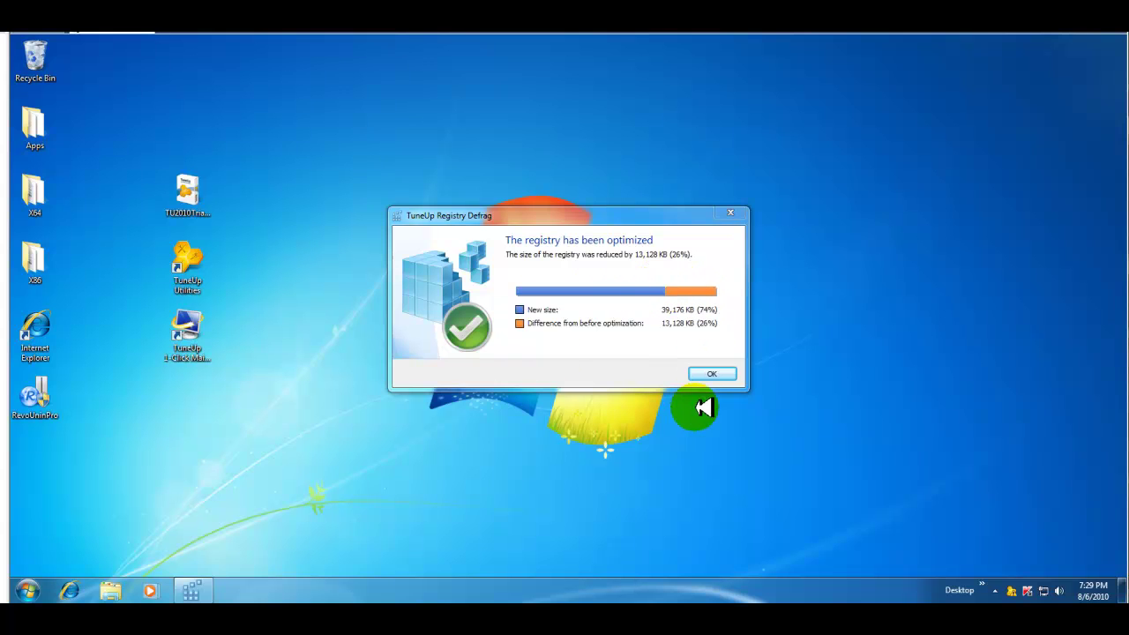
click(711, 376)
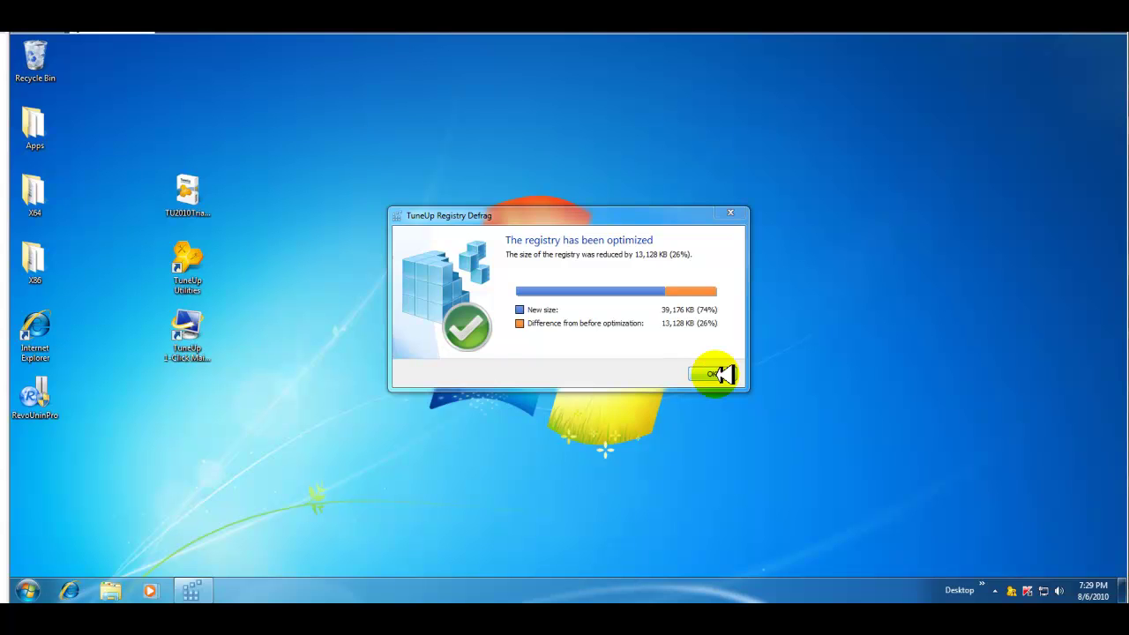
click(717, 374)
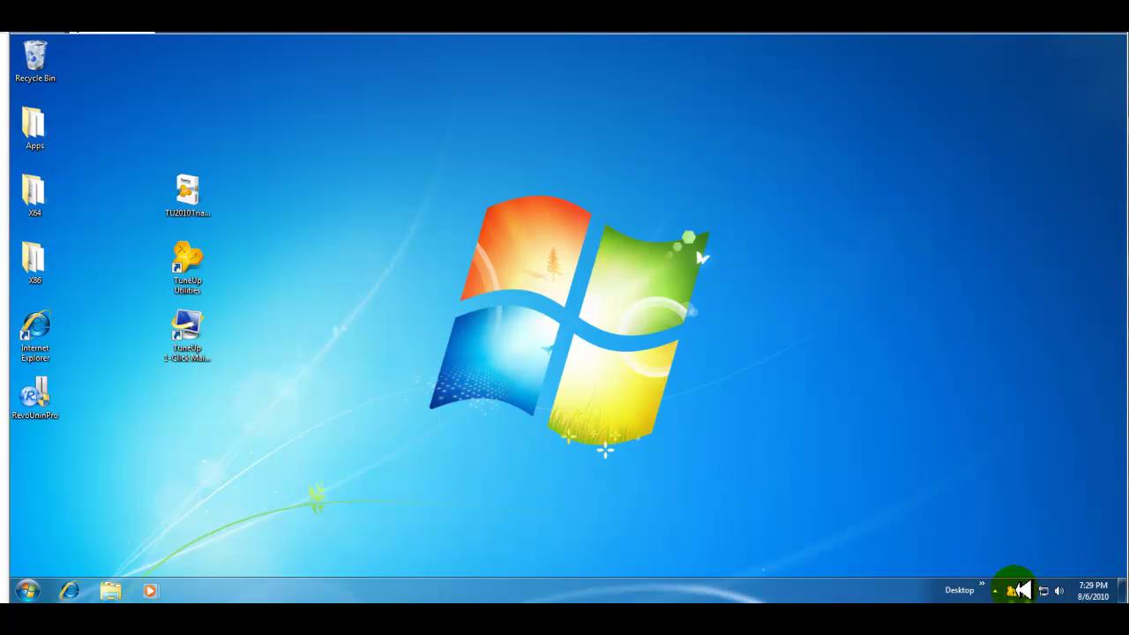
Step: Launch TuneUp Utilities from its system status notification and continue testing the trial version
click(1015, 590)
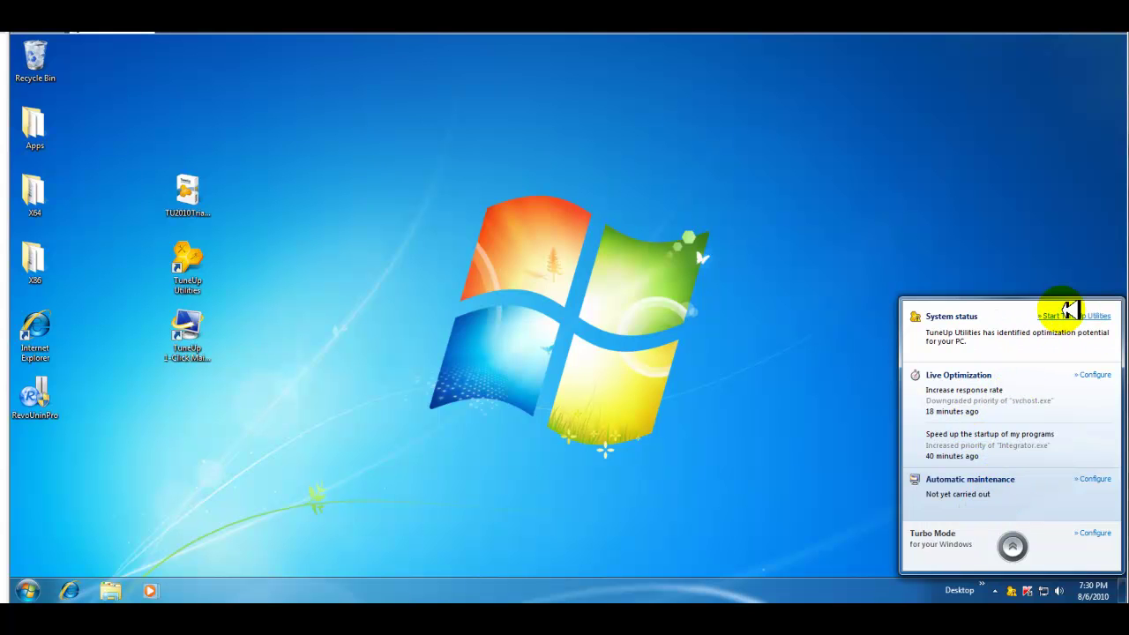
click(1083, 315)
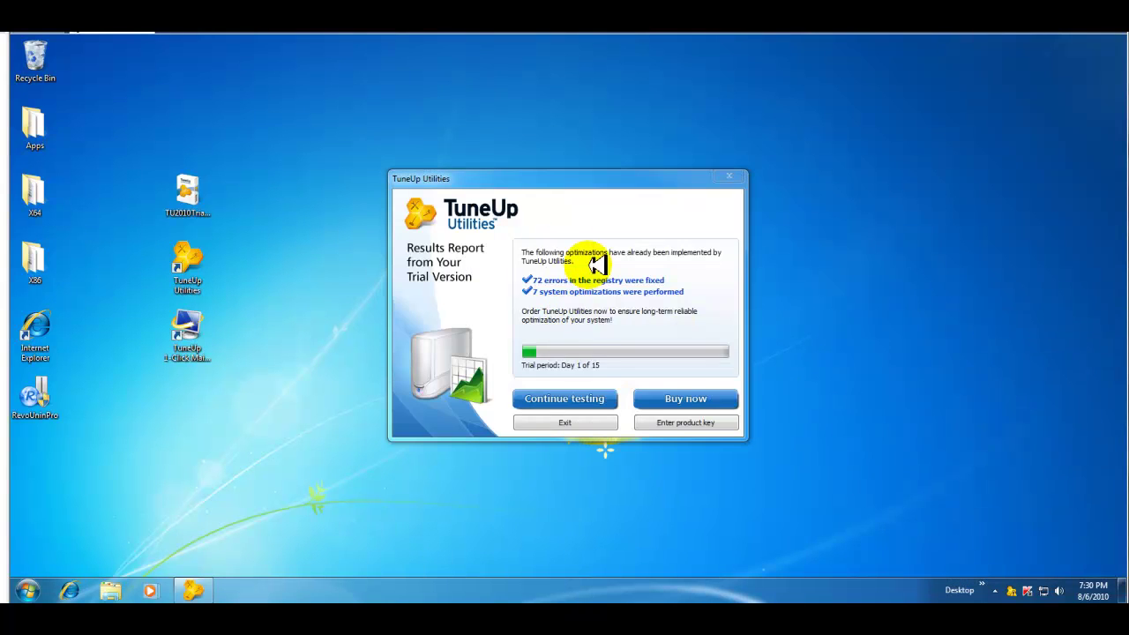
click(593, 405)
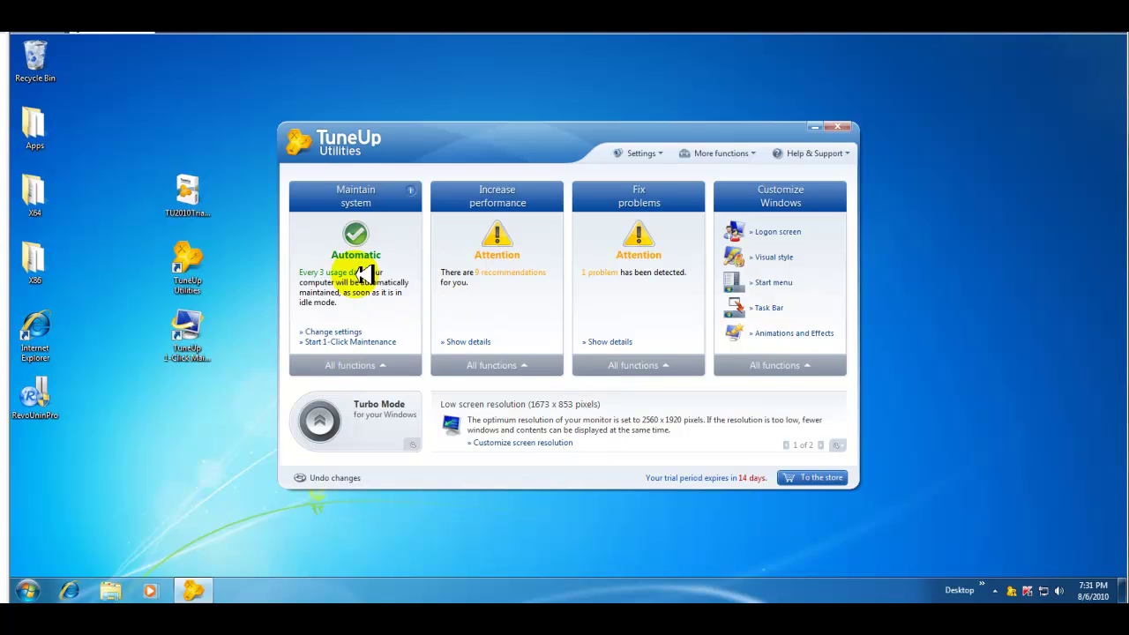
Step: Open the Live Optimization configuration and accept it with Increase response rate and Speed up the startup of my programs selected
click(488, 365)
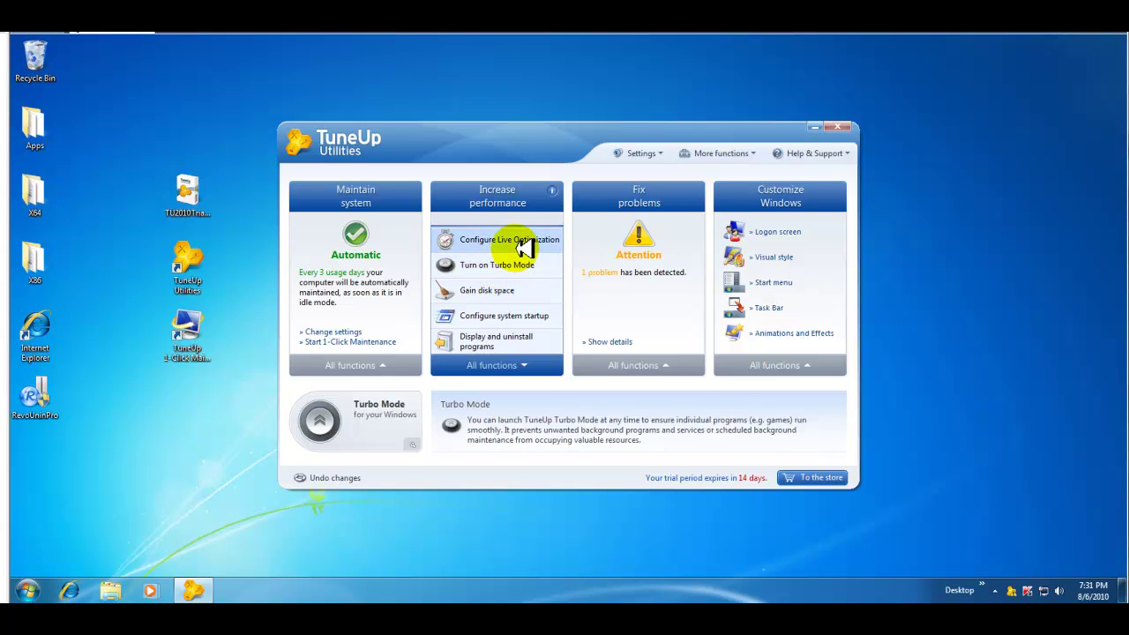
click(522, 240)
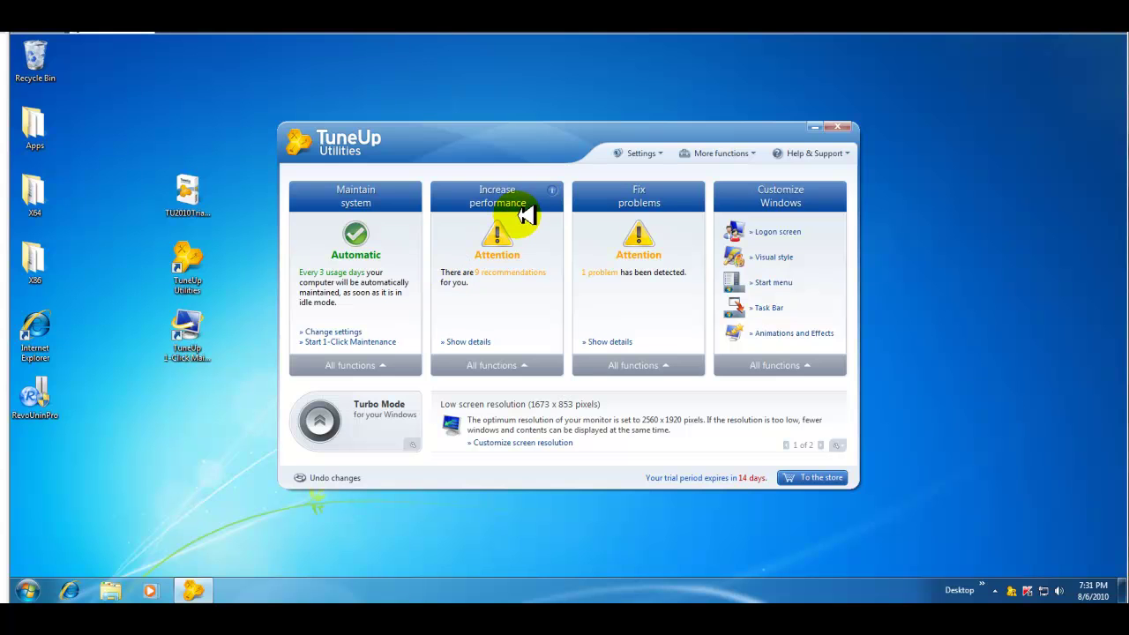
click(490, 364)
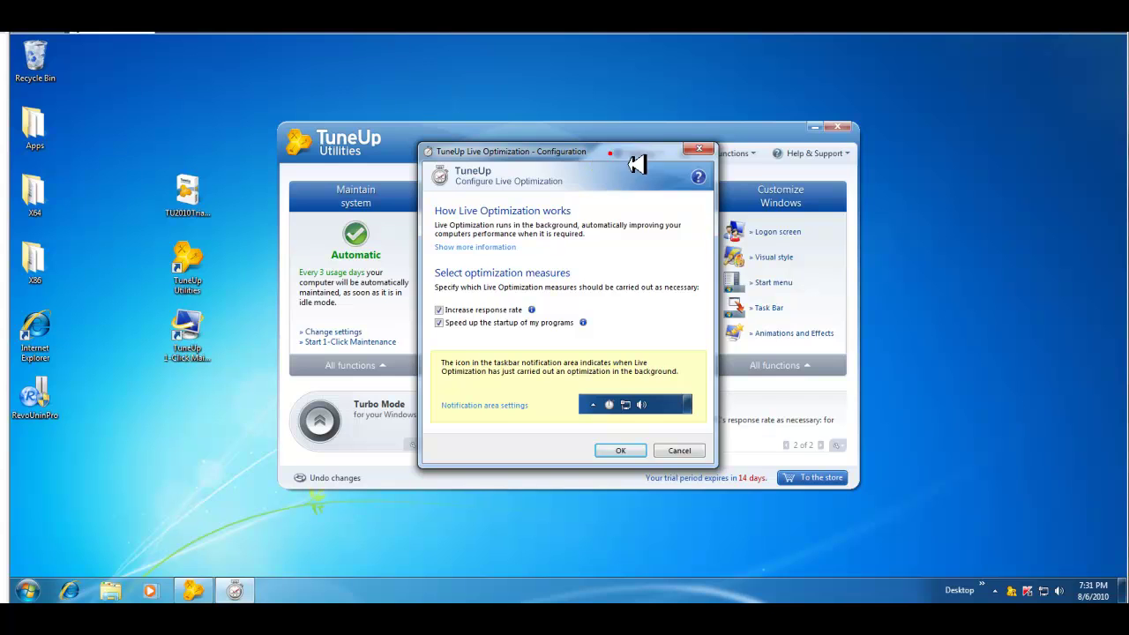
drag(617, 152, 659, 189)
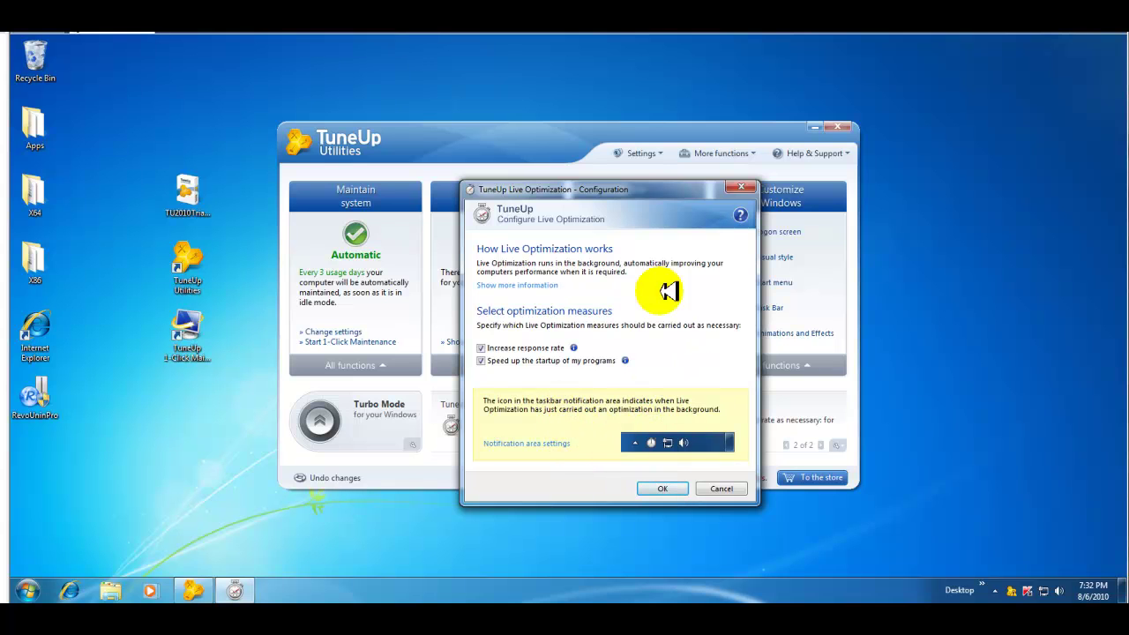
drag(663, 194, 748, 225)
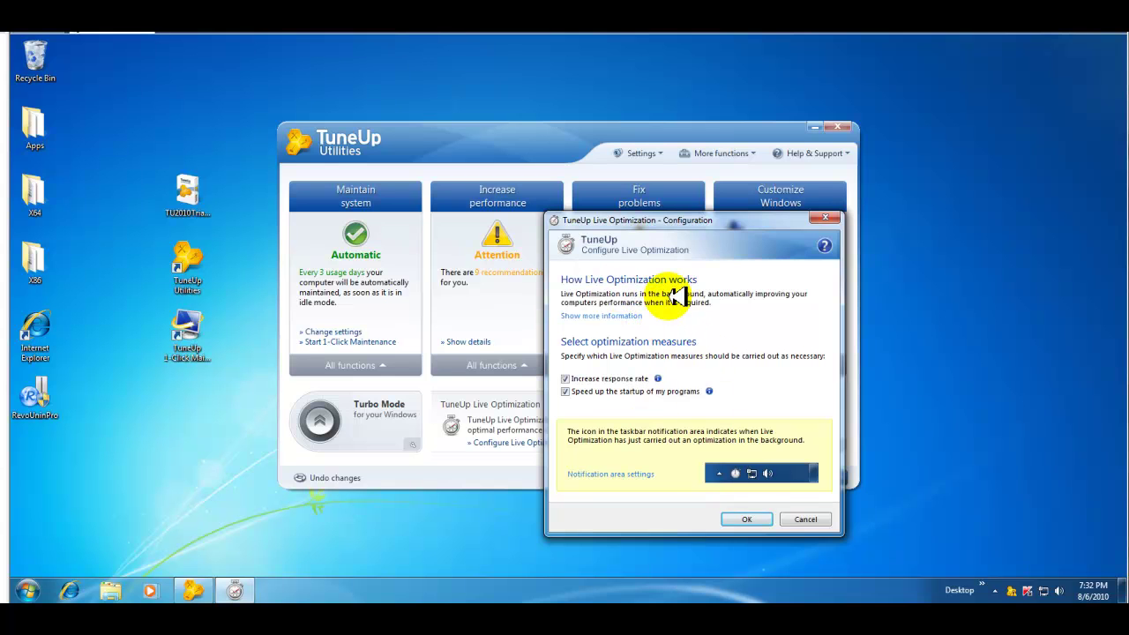
drag(706, 220, 655, 207)
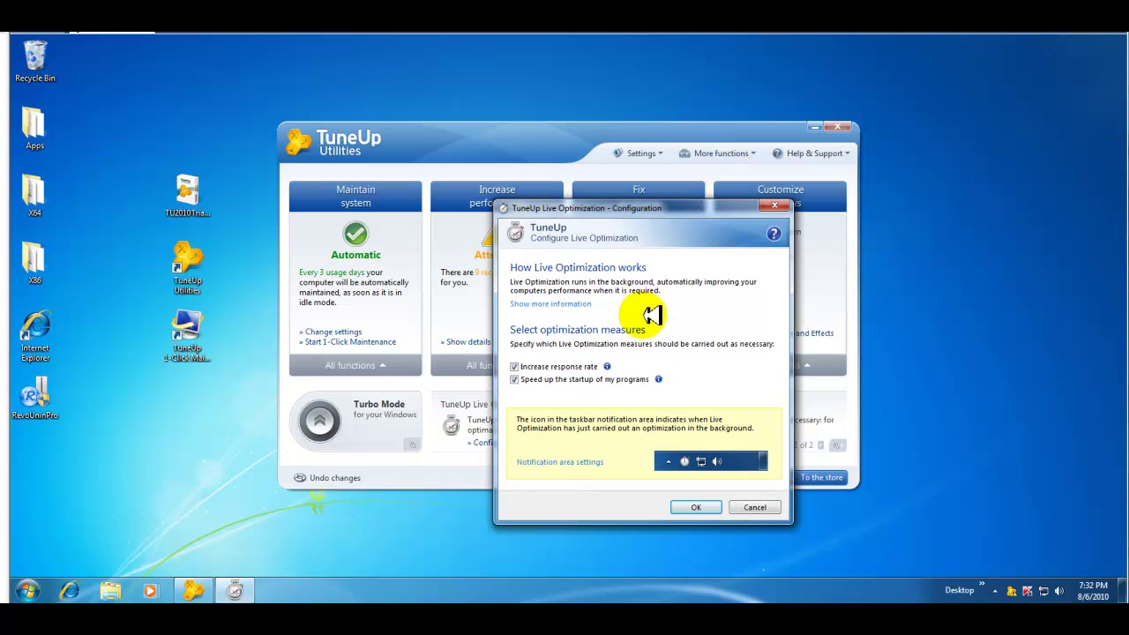
click(705, 506)
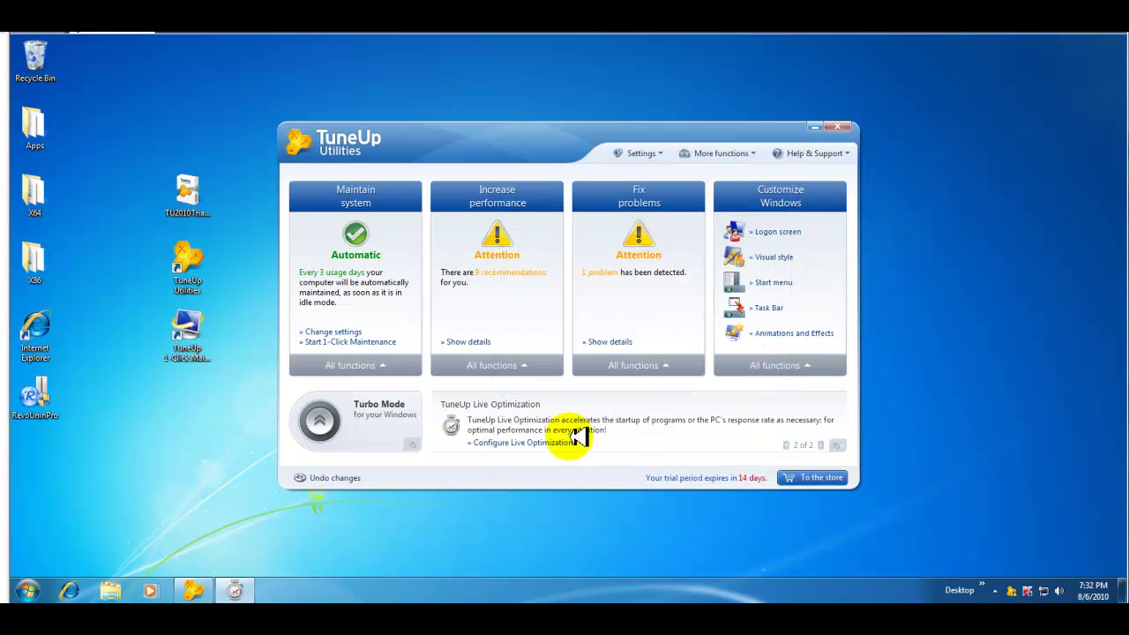
Step: Start the Turbo Mode configuration wizard and accept the default maintenance, external device, visual effects, performance and unwanted function options
click(493, 363)
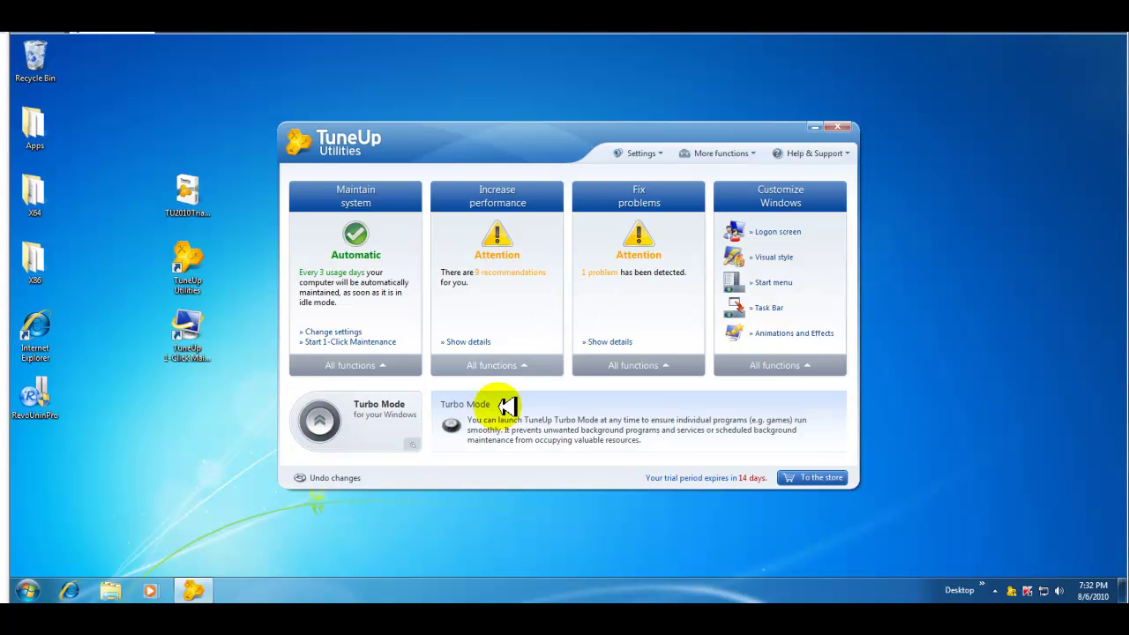
click(390, 408)
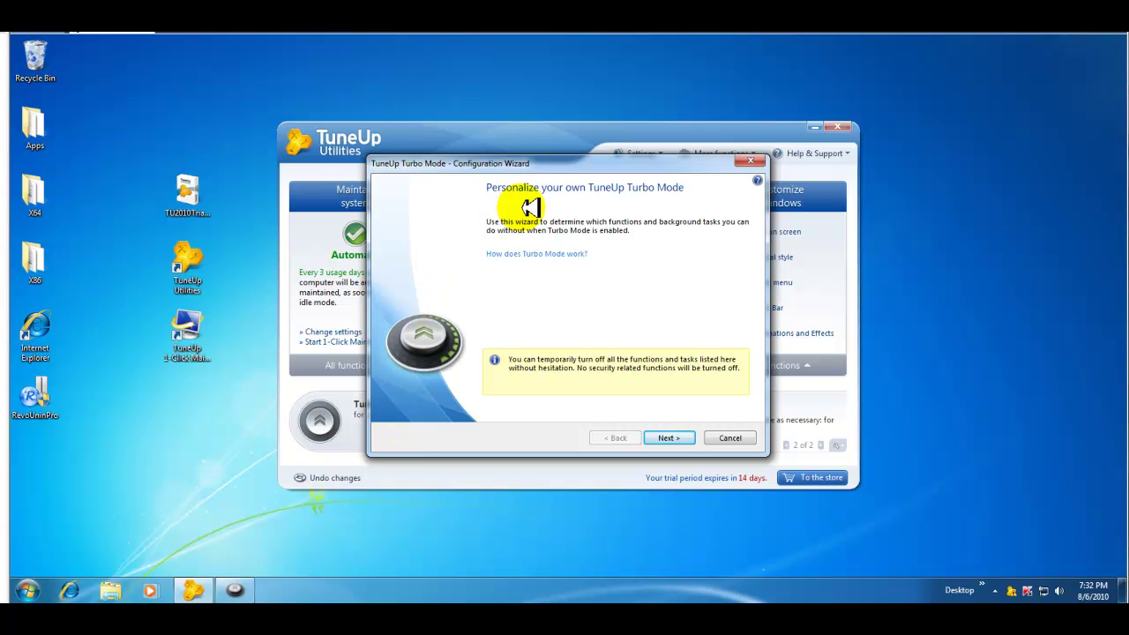
drag(573, 165, 471, 206)
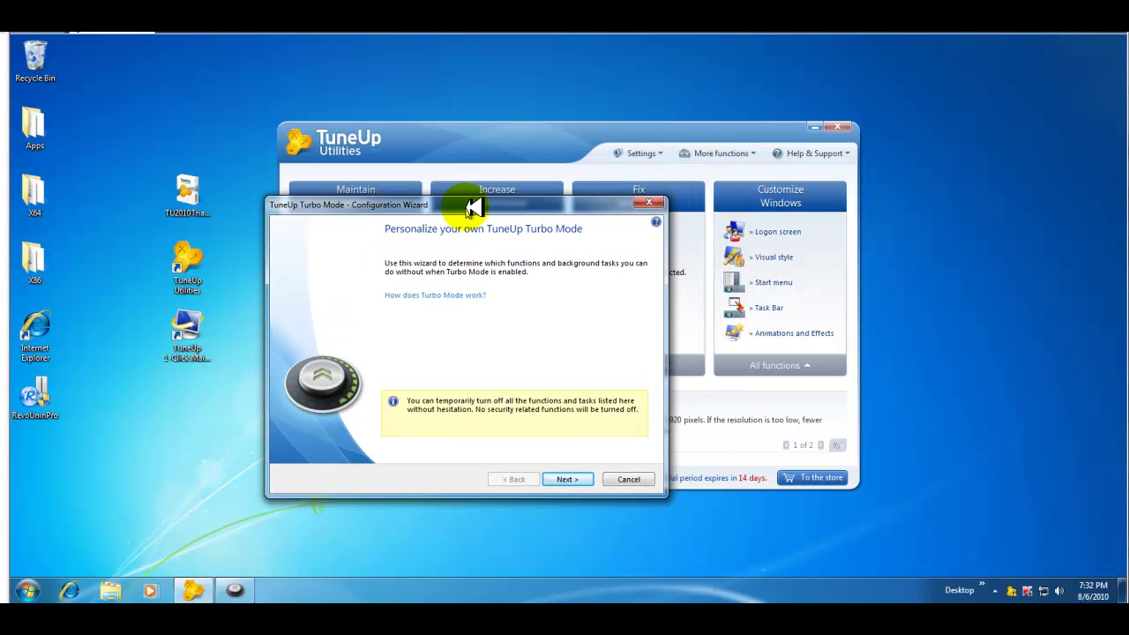
click(569, 479)
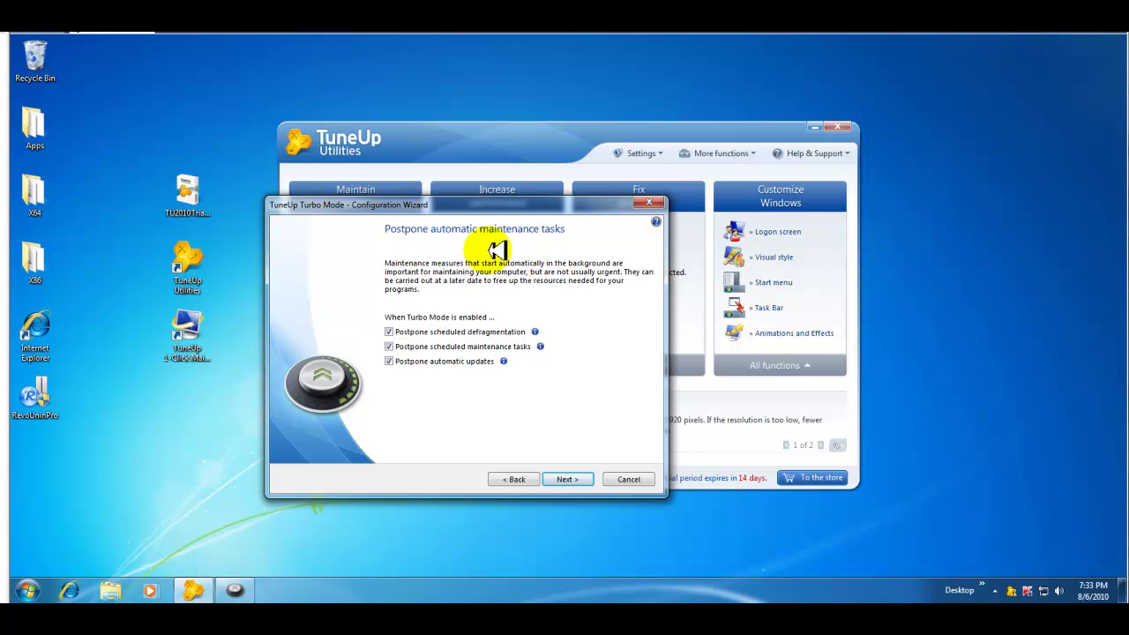
click(580, 477)
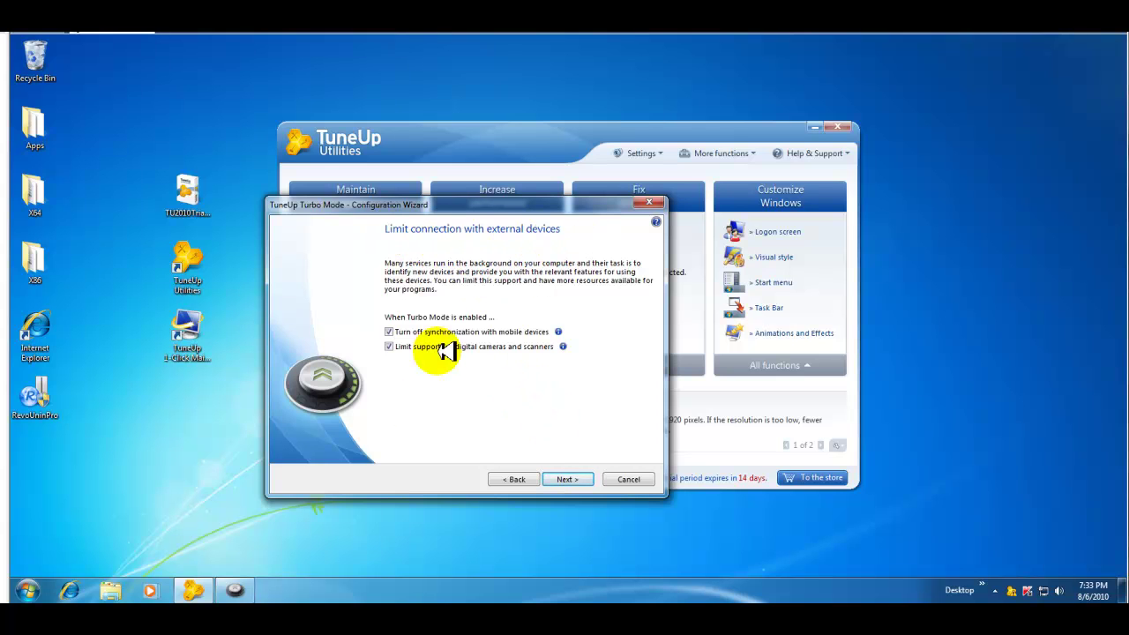
click(565, 477)
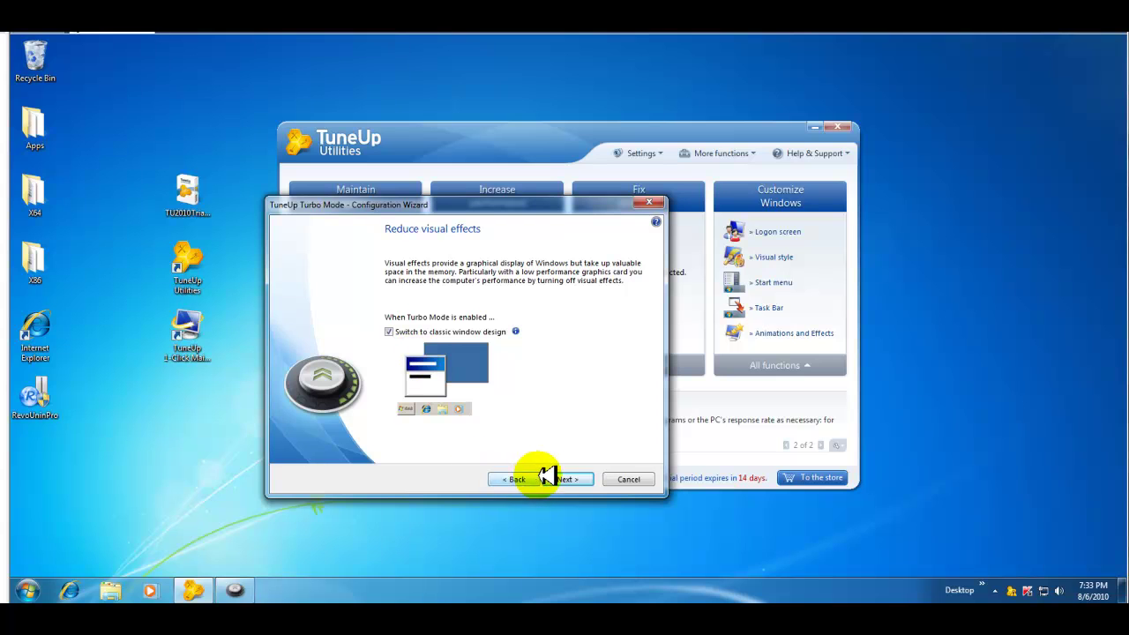
click(569, 478)
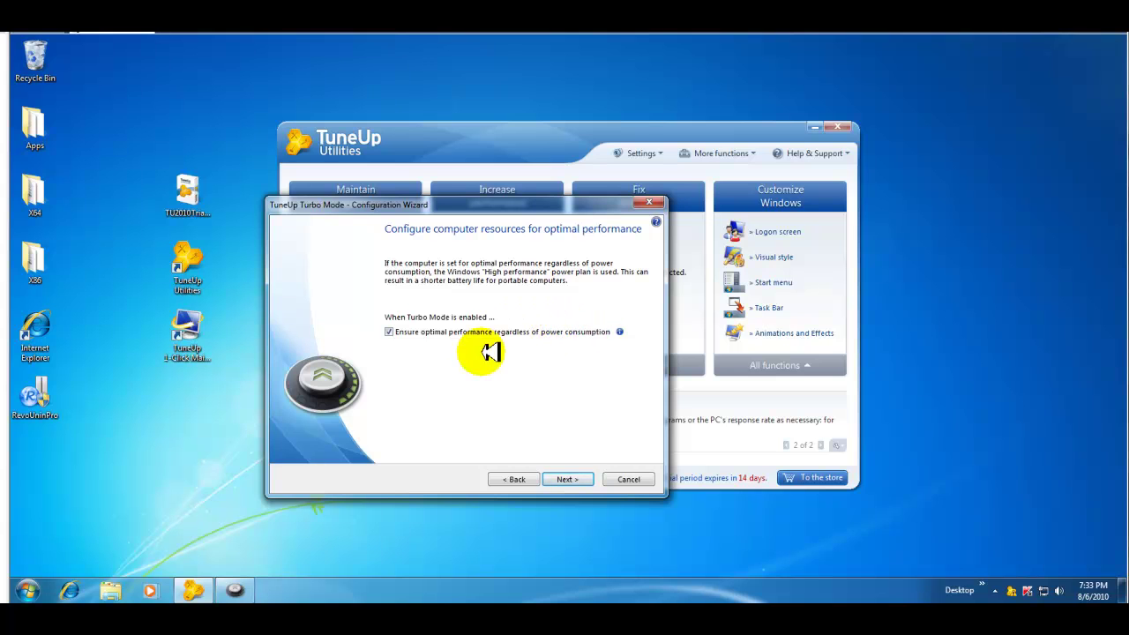
click(569, 478)
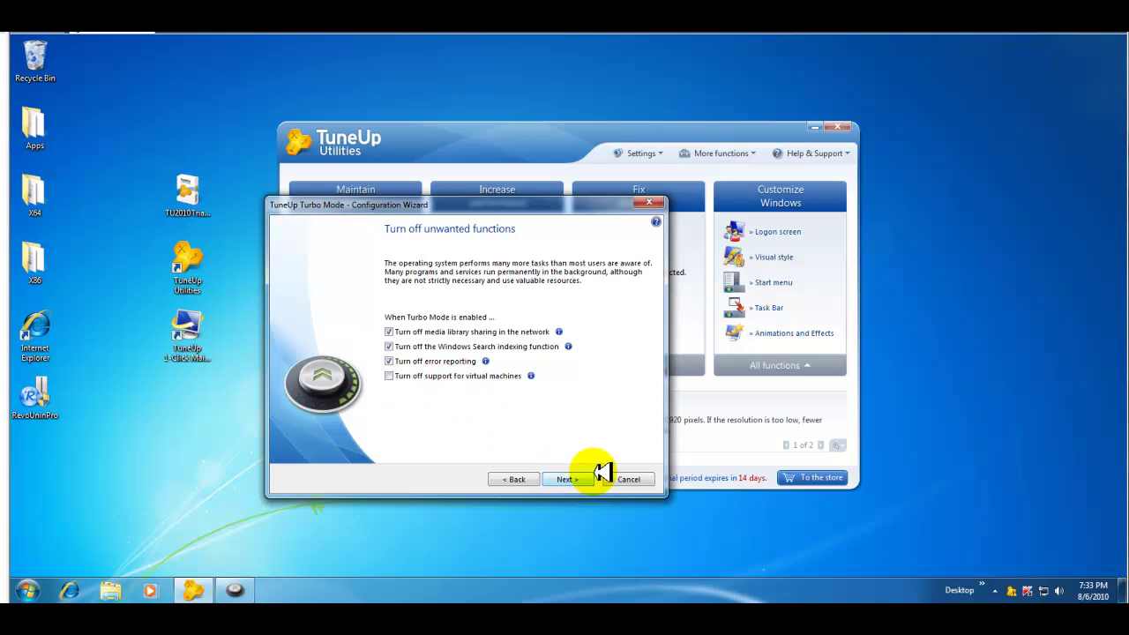
click(563, 478)
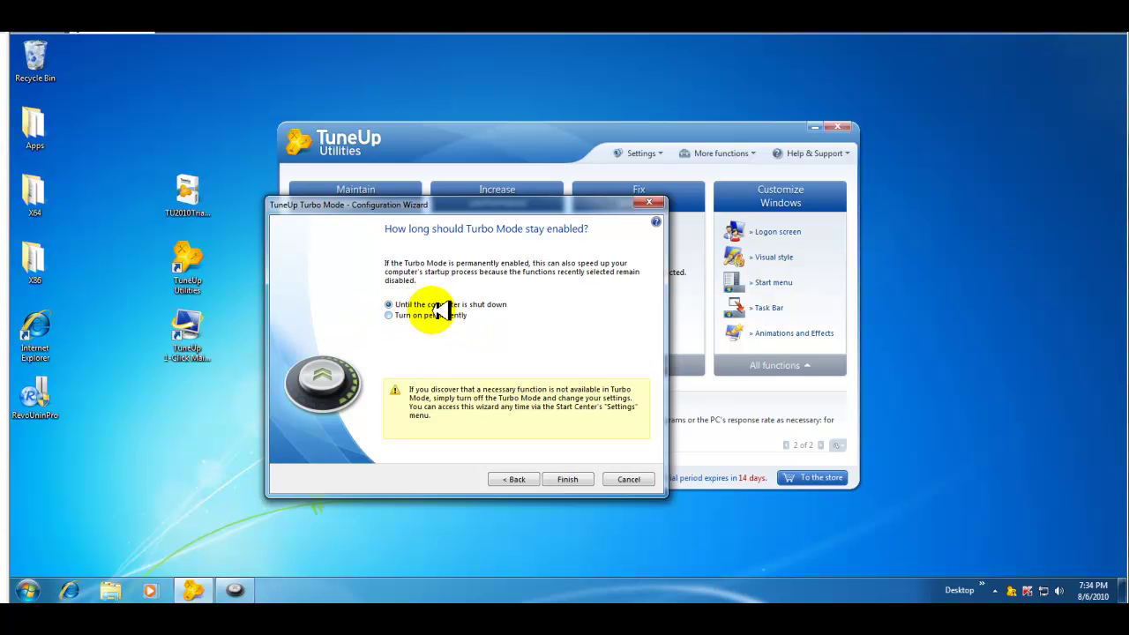
Step: Set Turbo Mode to turn on permanently and finish the configuration wizard
click(389, 316)
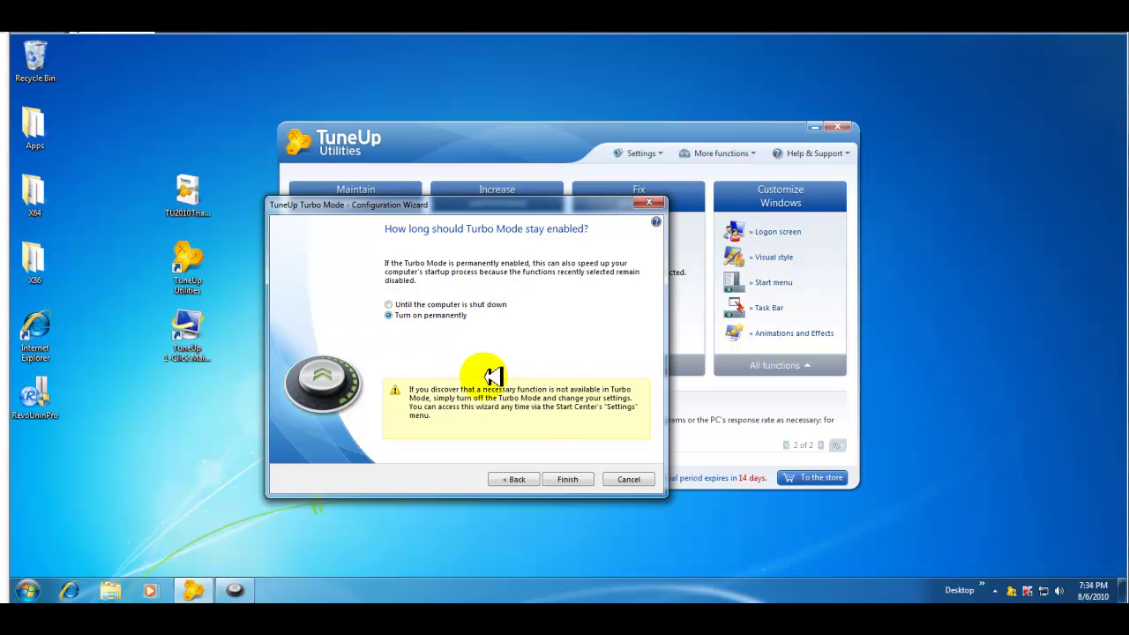
click(564, 479)
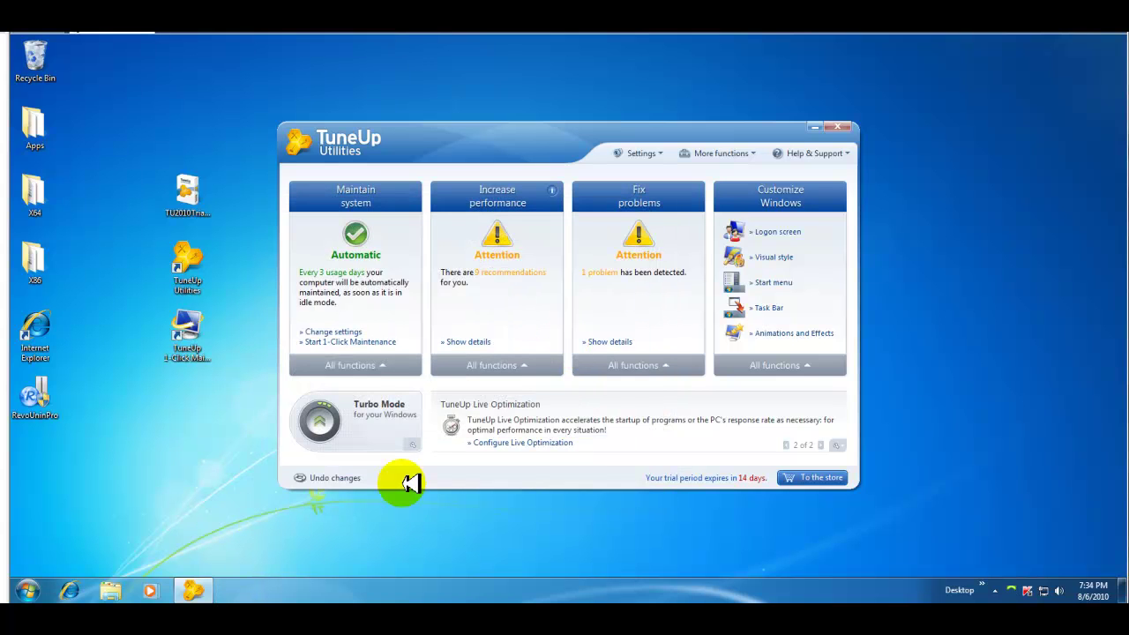
mouse_move(331, 425)
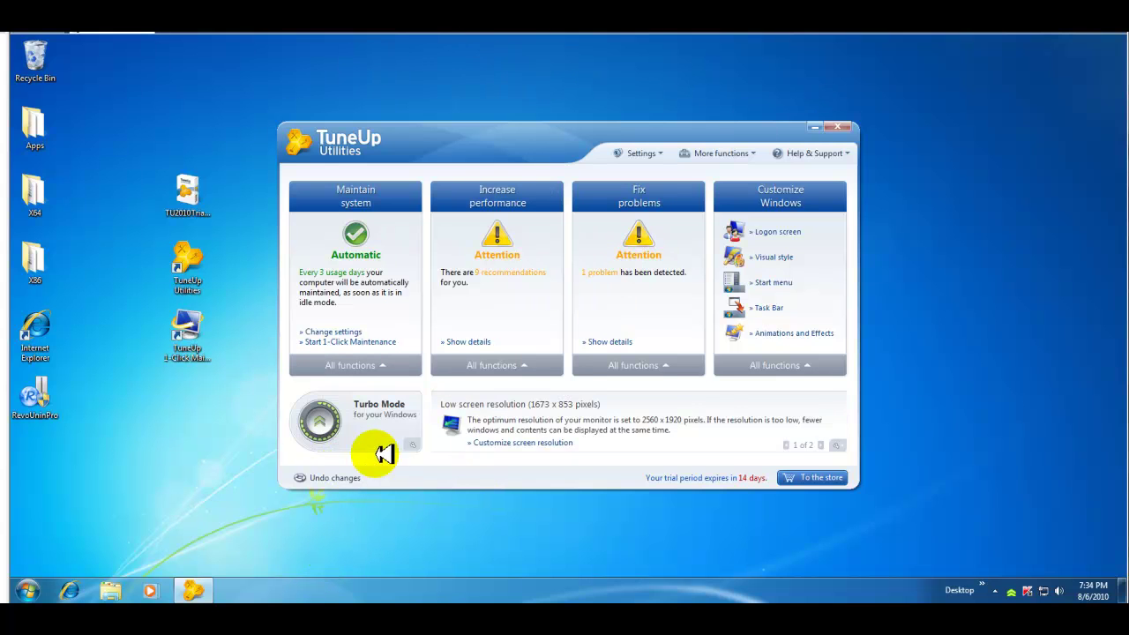
mouse_move(402, 424)
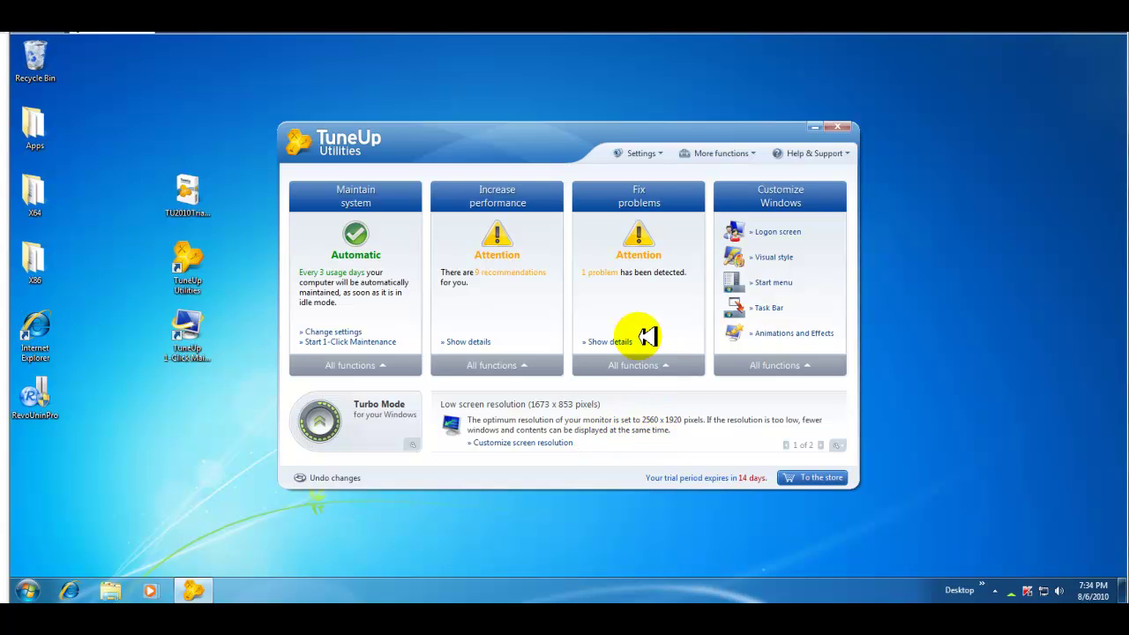
Step: Open the Gain disk space function, review the suggested cleanup areas for Local Disk (C:), and close it
click(497, 367)
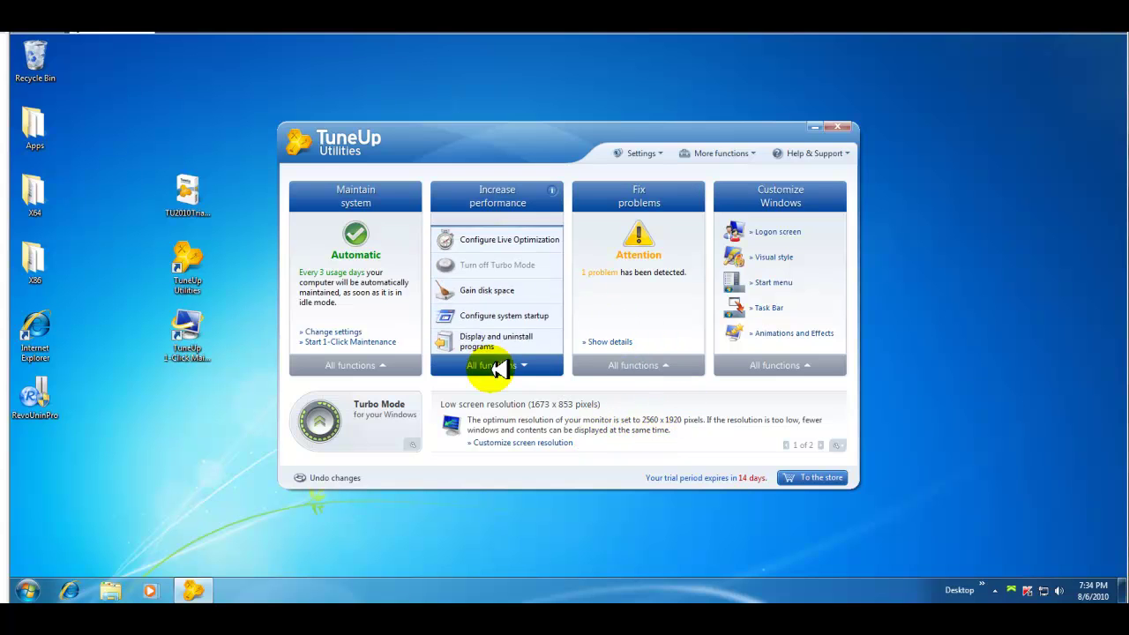
click(518, 292)
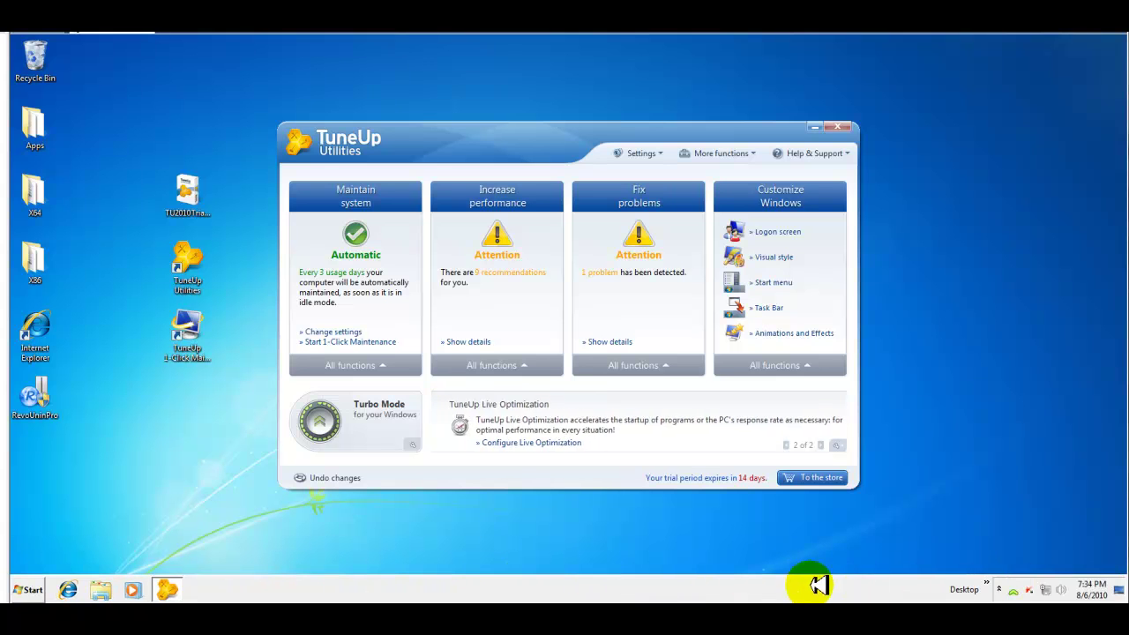
click(496, 365)
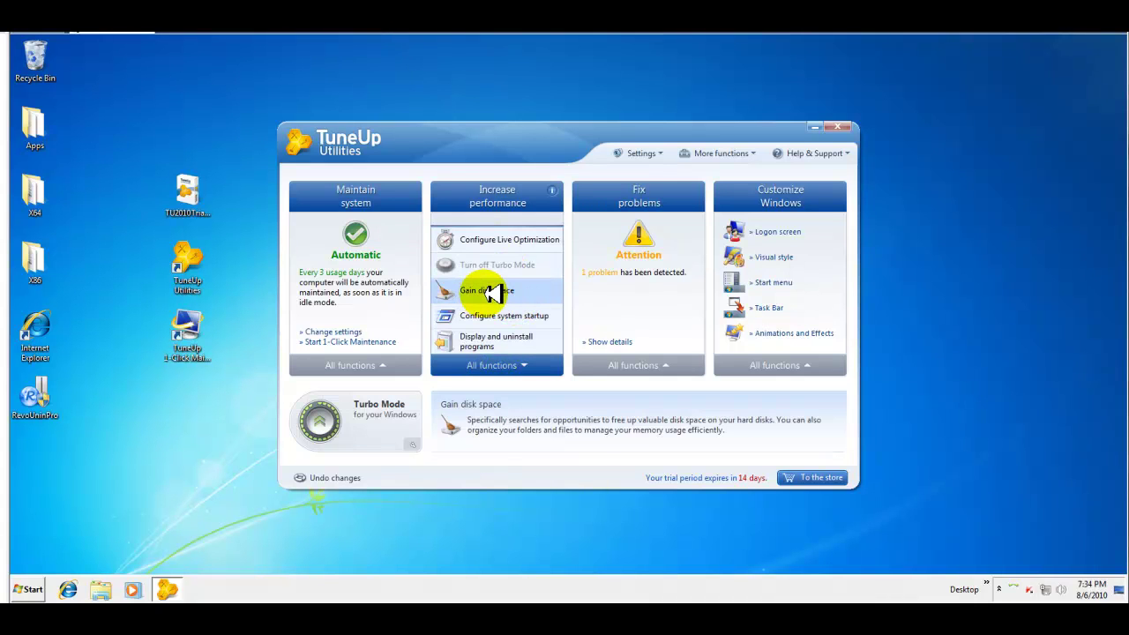
click(522, 293)
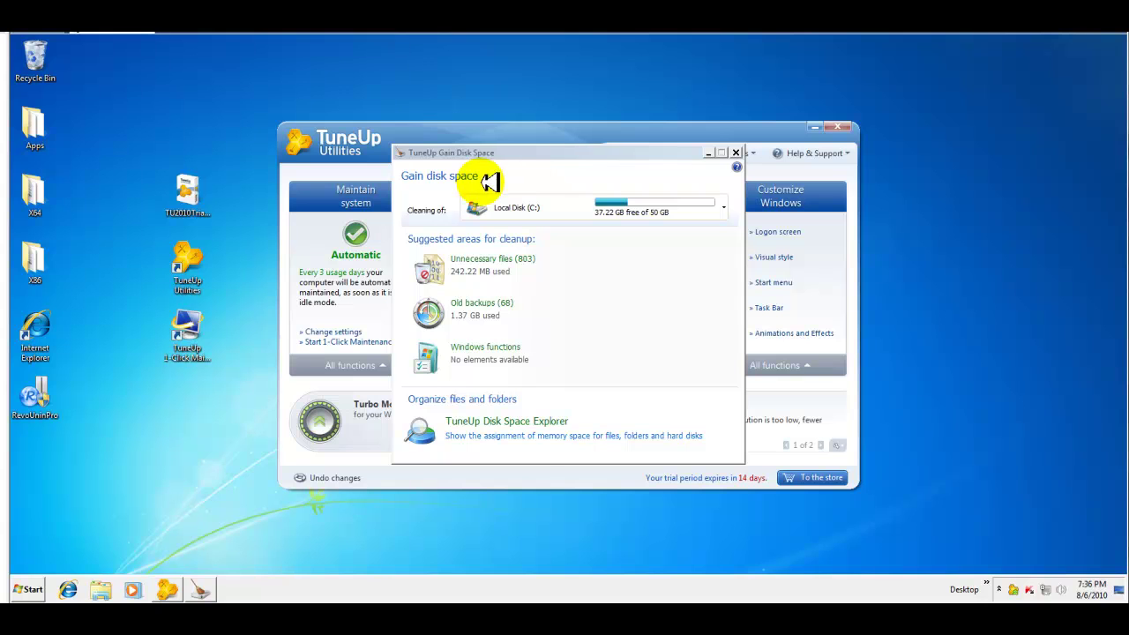
drag(571, 156, 496, 185)
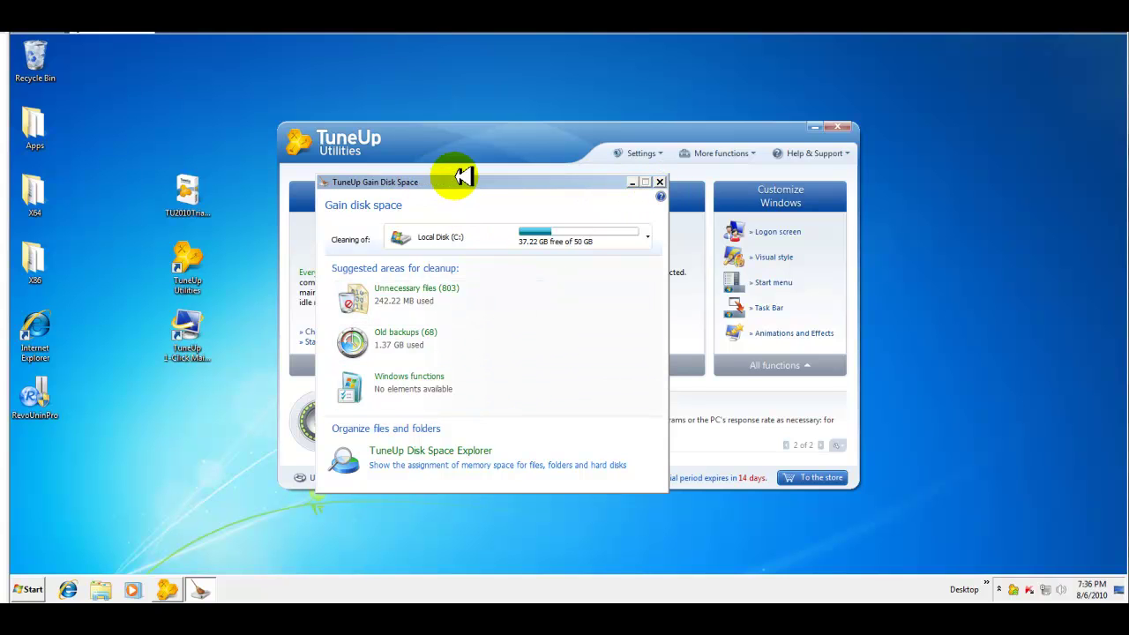
click(661, 182)
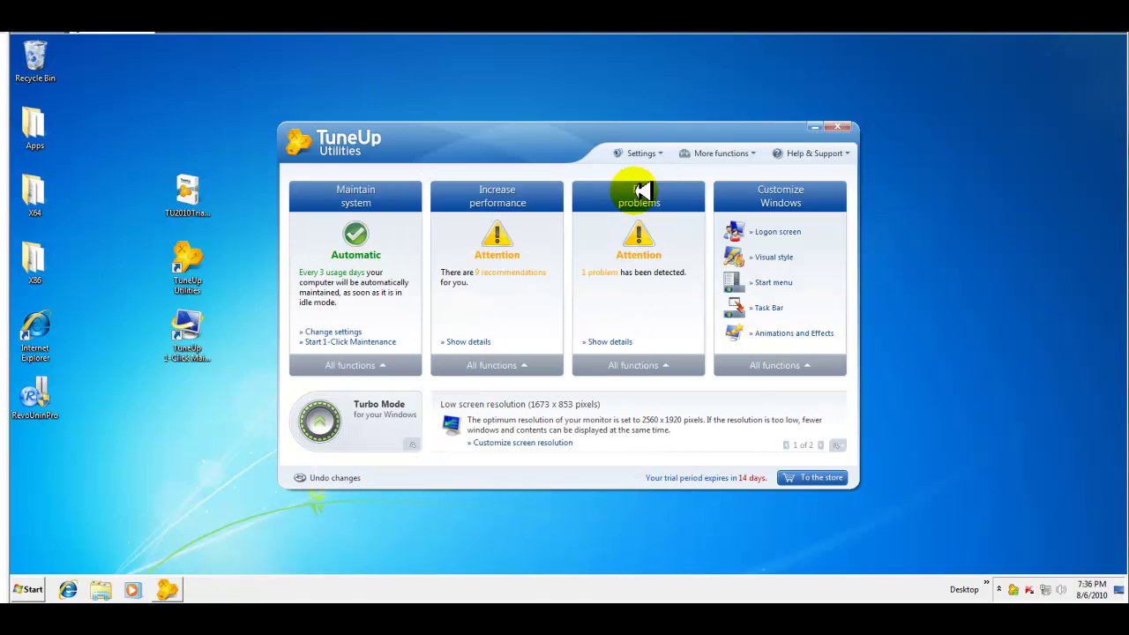